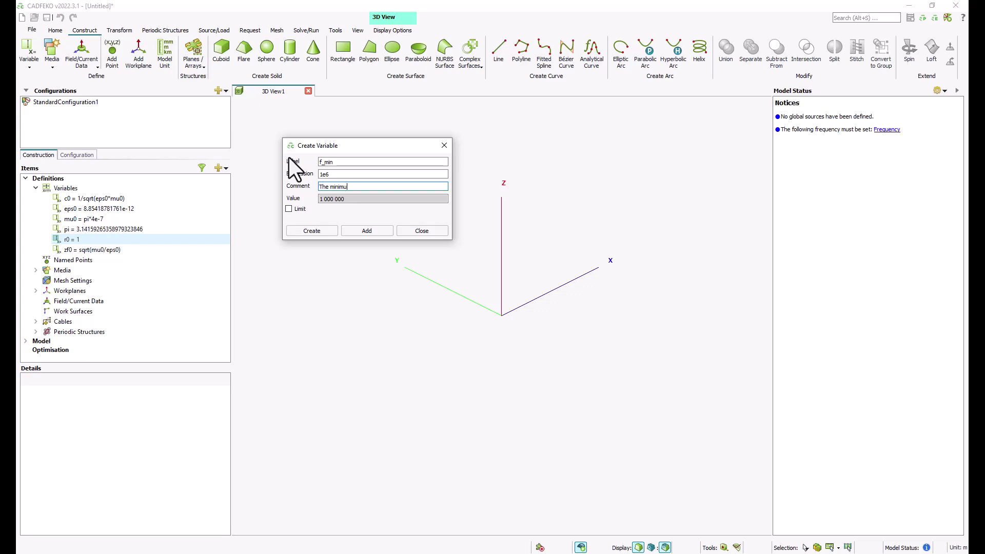
# Step: Add the variable f_min with expression 1e6 and the comment "The minimum frequency"
pyautogui.press('Tab')
pyautogui.press('Tab')
pyautogui.press('Tab')
pyautogui.press('Return')
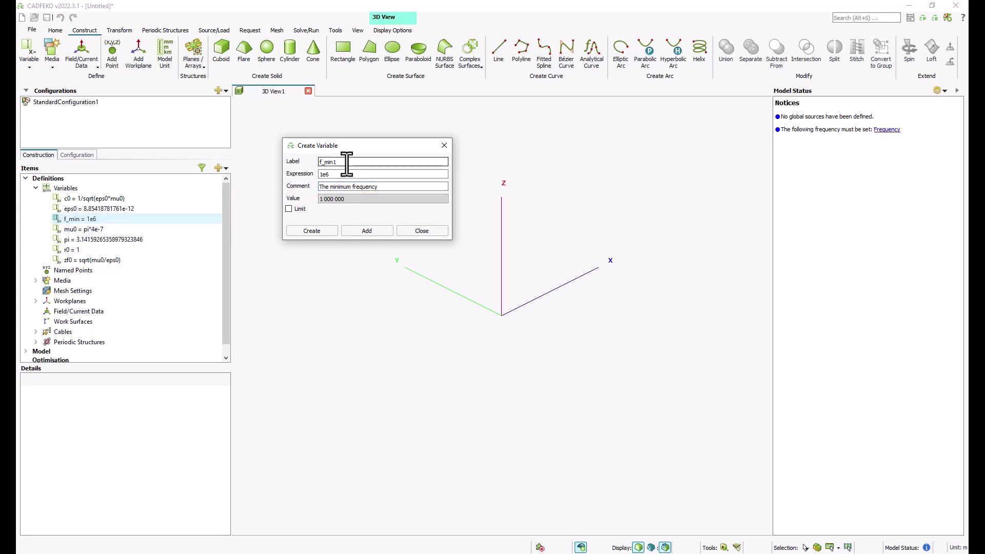
# Step: Add the variable f_max with expression 100e6 and the comment "The maximum frequency"
pyautogui.press('BackSpace')
pyautogui.press('BackSpace')
pyautogui.write('ax')
pyautogui.press('Tab')
pyautogui.write('100e6')
pyautogui.press('Tab')
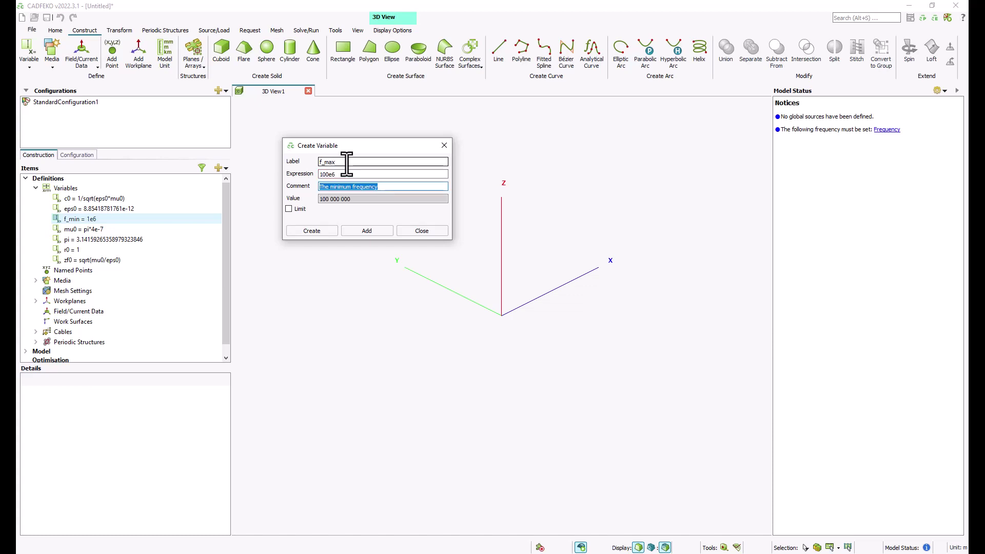
pyautogui.write('The maximum frequ')
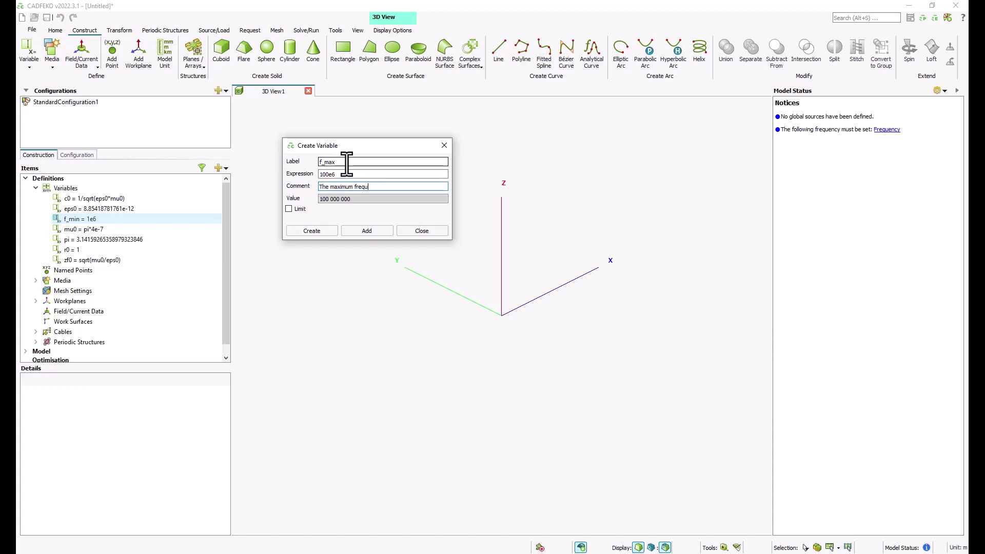
pyautogui.write('ency')
pyautogui.press('Tab')
pyautogui.press('Tab')
pyautogui.press('Tab')
pyautogui.press('Return')
# Step: Create the variable d with expression 2.5e-9 and a comment describing it as the thickness of the shell
pyautogui.press('Tab')
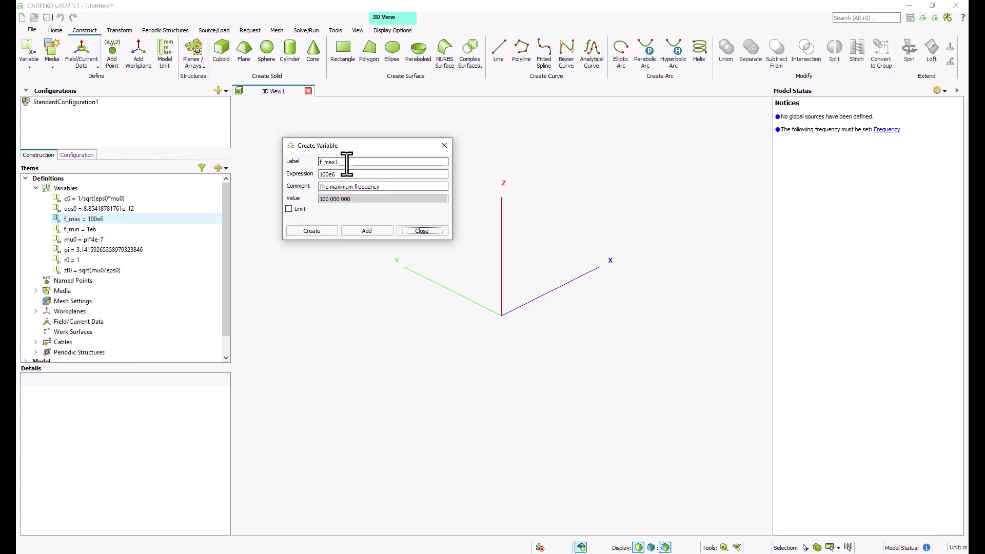
pyautogui.press('Tab')
pyautogui.press('BackSpace')
pyautogui.write('d')
pyautogui.press('Tab')
pyautogui.write('2')
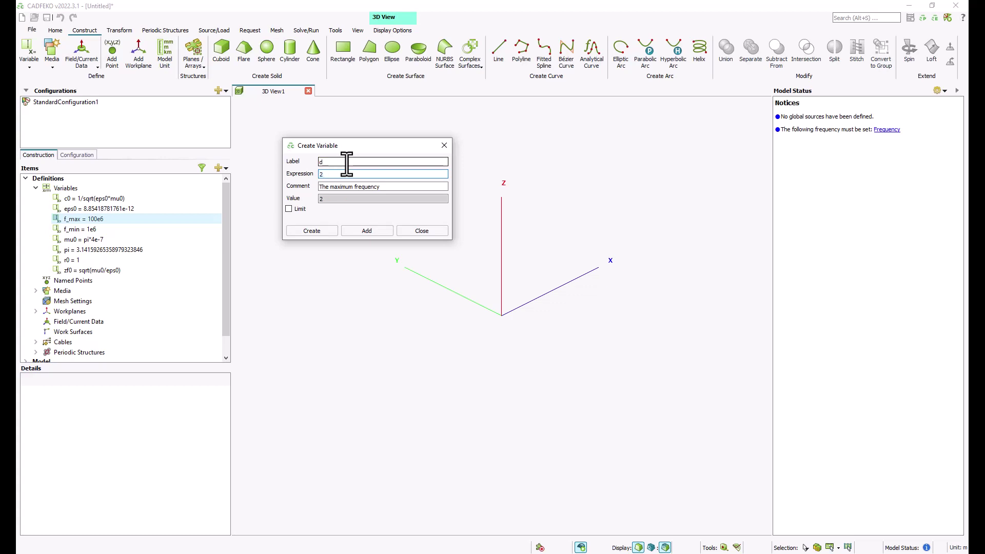
pyautogui.write('.5e9')
pyautogui.press('BackSpace')
pyautogui.write('-9')
pyautogui.press('Tab')
pyautogui.write('t')
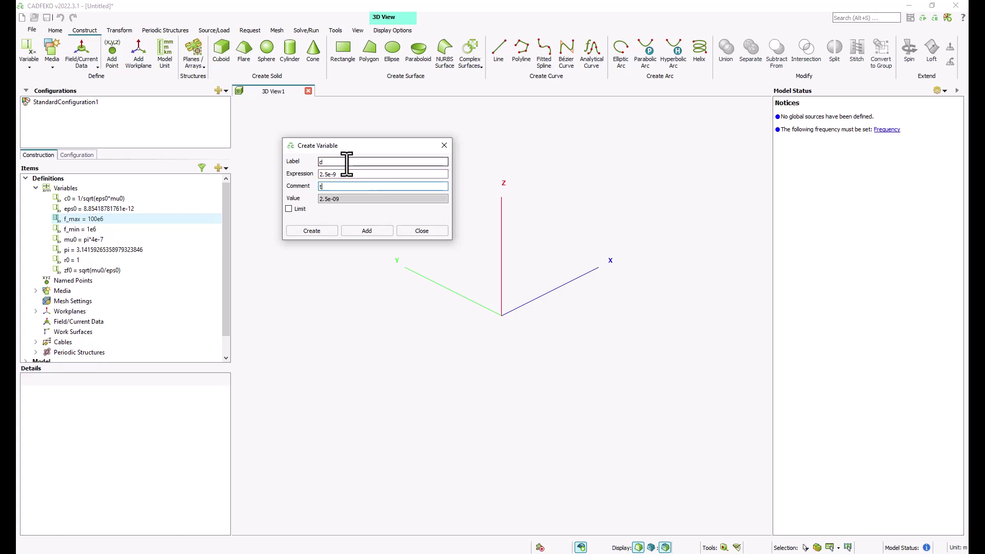
pyautogui.write('hicness of the shel')
pyautogui.press('Delete')
pyautogui.write('T')
pyautogui.press('Tab')
pyautogui.press('Tab')
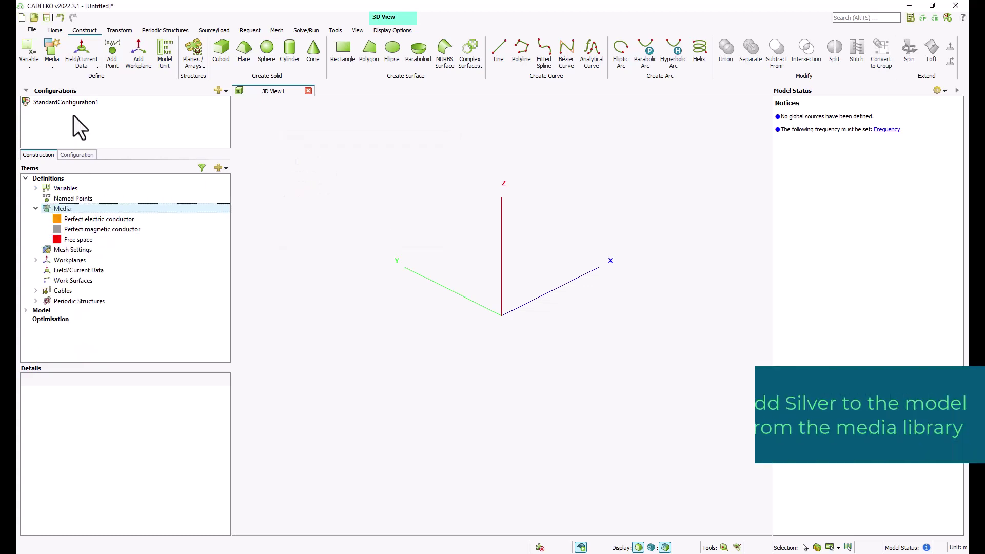
# Step: Add the metal Silver from the media library to the model
pyautogui.click(54, 66)
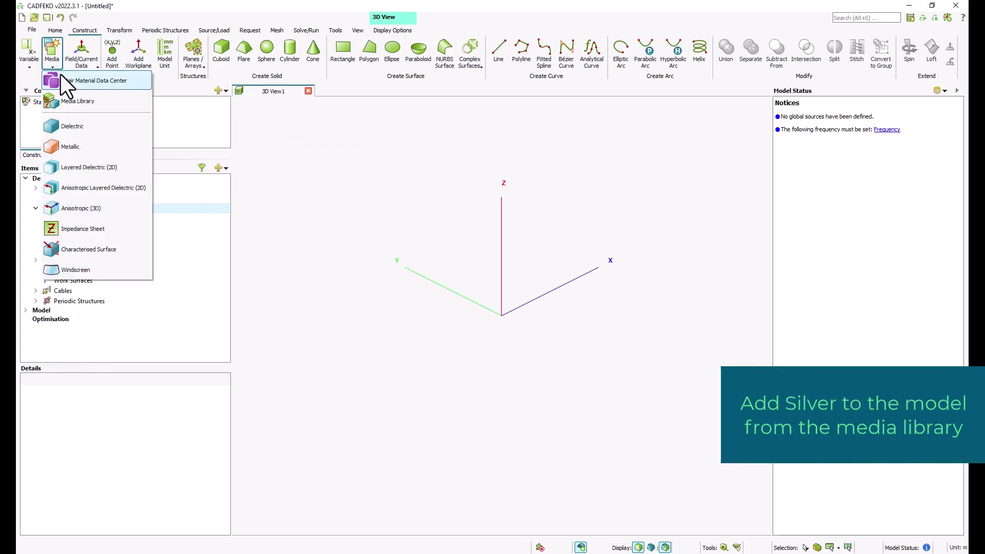
pyautogui.click(66, 101)
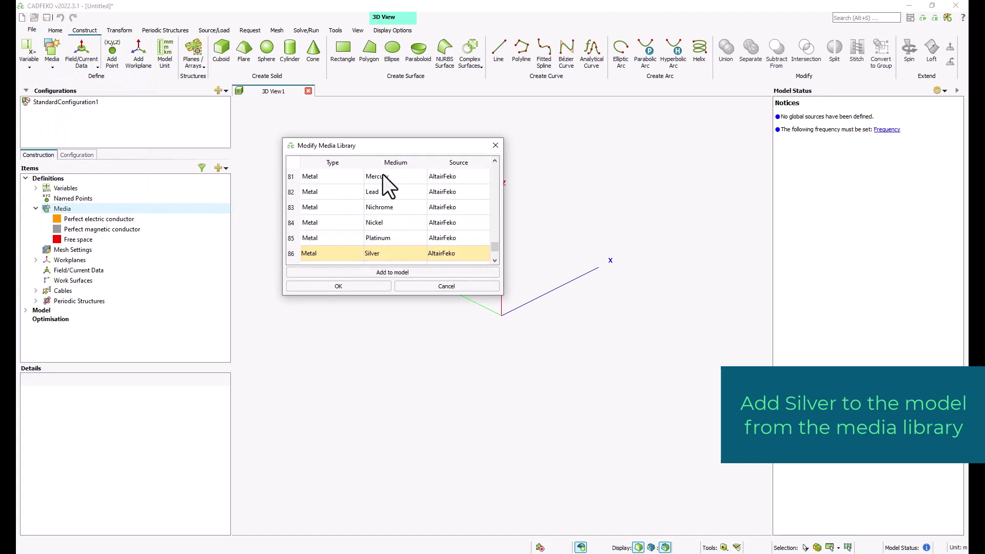
pyautogui.click(393, 274)
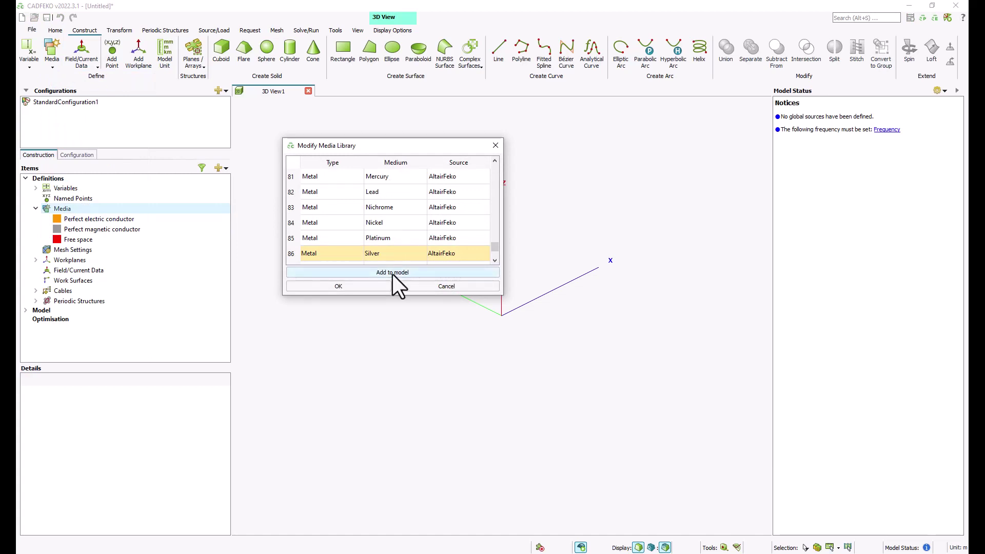
pyautogui.click(416, 290)
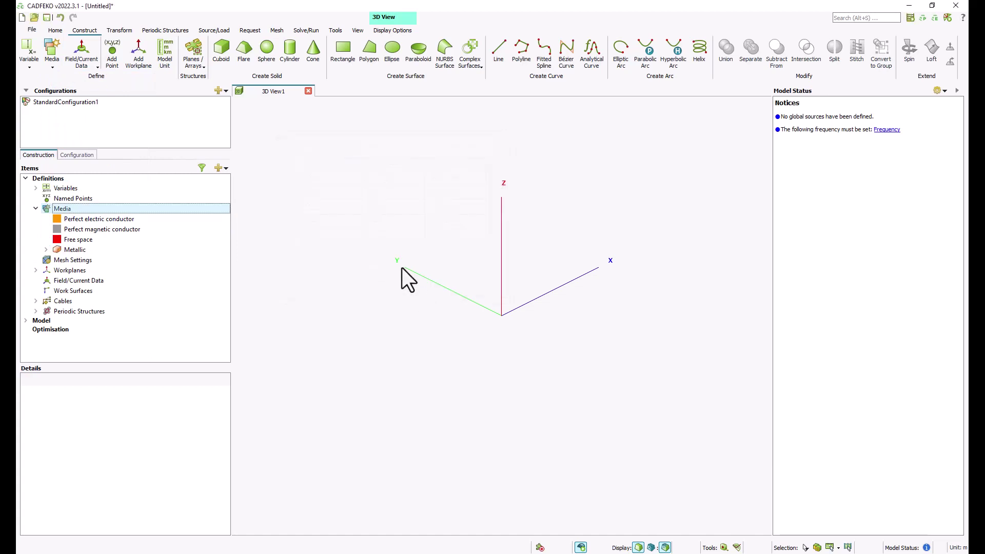
# Step: Create a sphere centred at the origin with its radius set to the variable r0
pyautogui.click(266, 52)
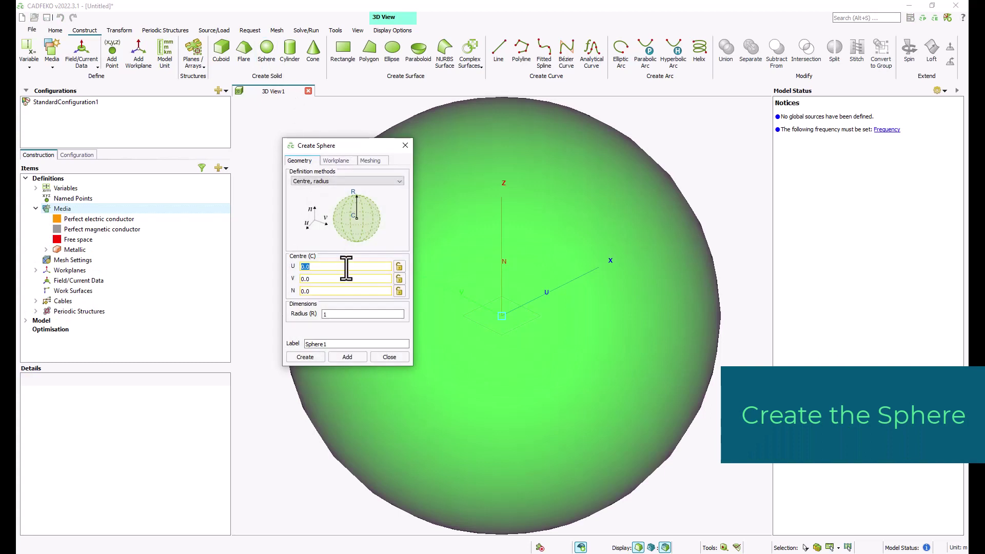
pyautogui.doubleClick(334, 314)
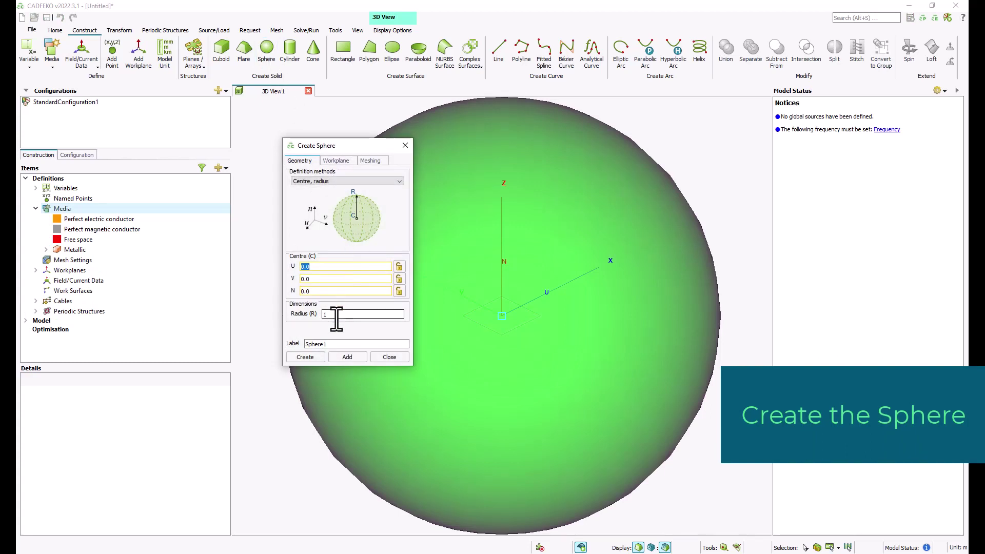
pyautogui.write('r0')
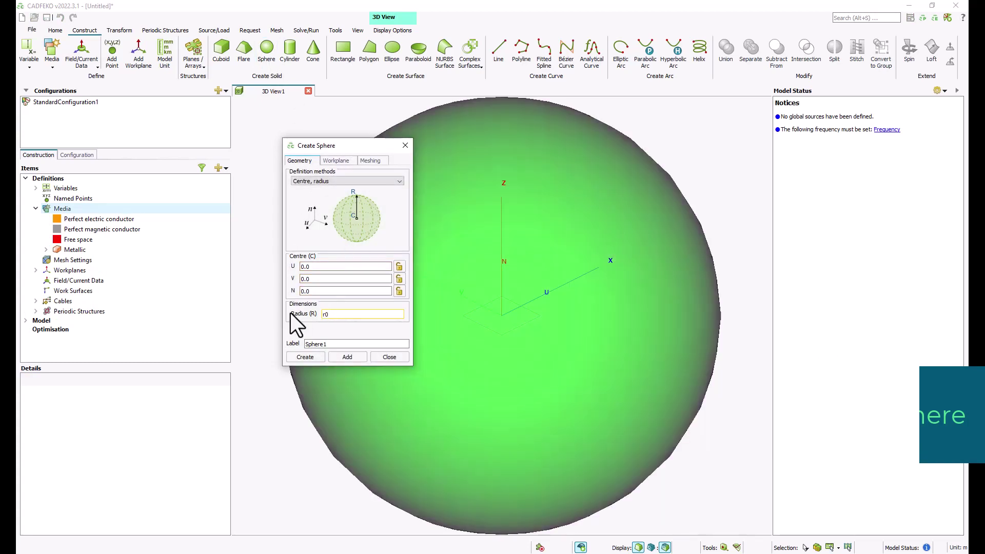
pyautogui.click(306, 357)
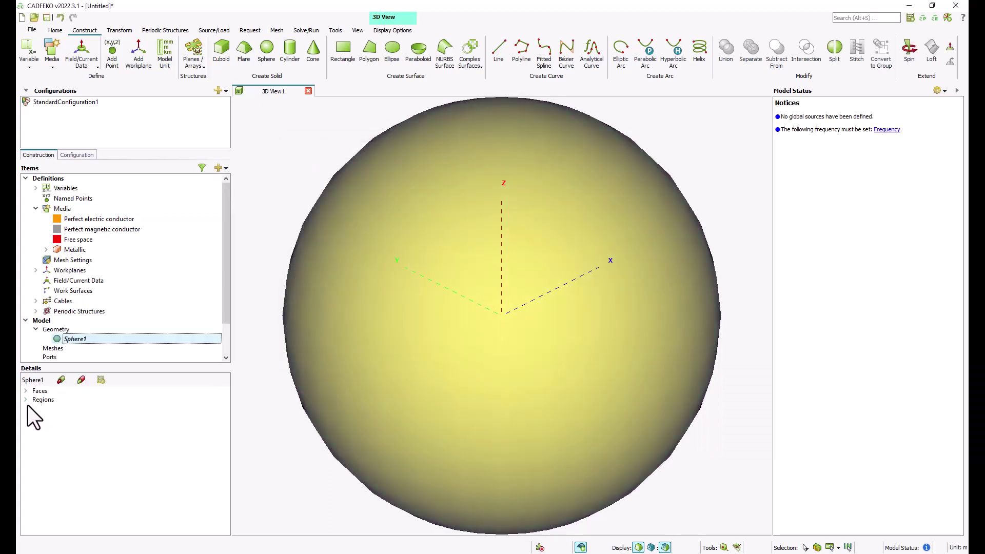
# Step: Set the region medium of the sphere to Free space
pyautogui.click(26, 400)
pyautogui.click(25, 391)
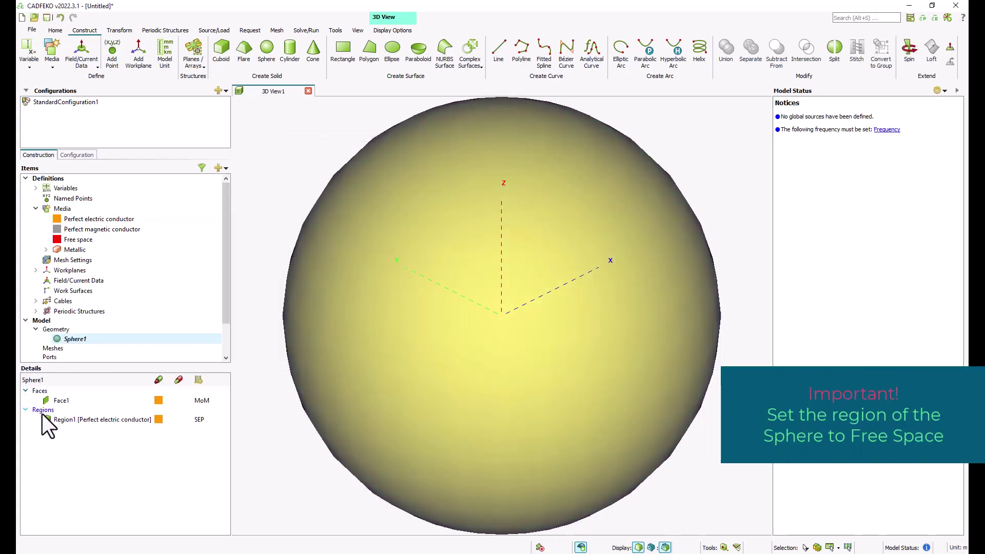
pyautogui.click(61, 423)
pyautogui.rightClick(60, 423)
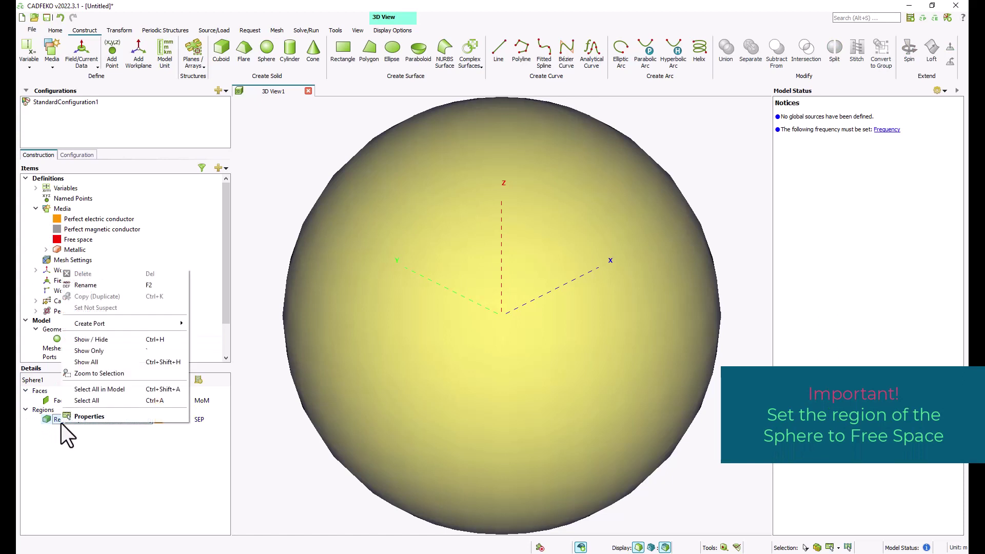
pyautogui.click(68, 417)
pyautogui.click(358, 182)
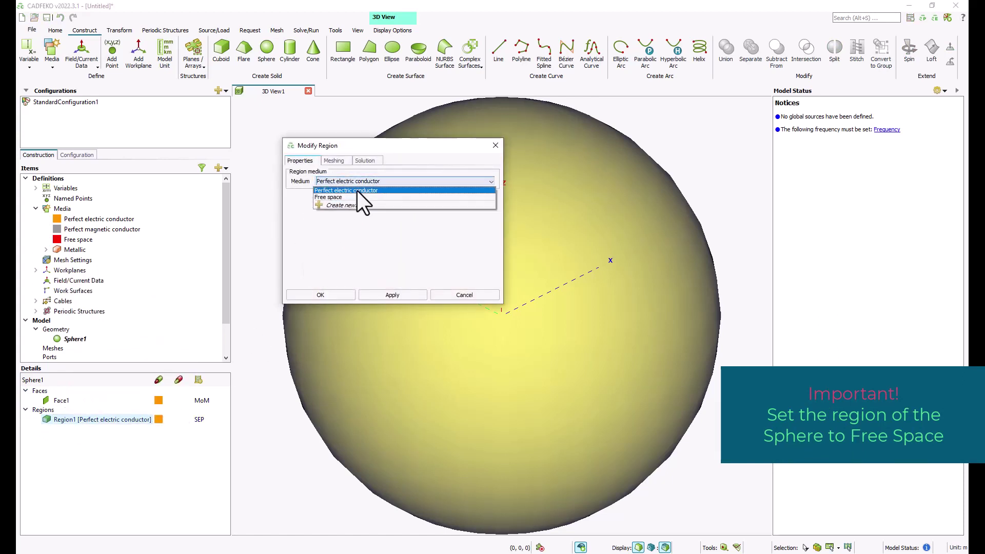
pyautogui.click(356, 197)
pyautogui.click(323, 295)
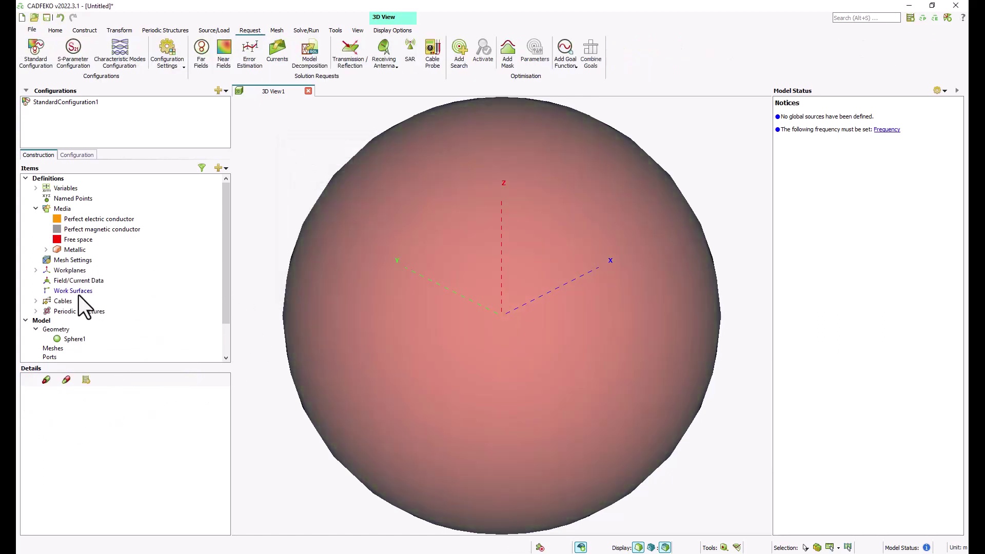
# Step: Create a global plane wave source with a single incident wave, direction θ = 90 and φ = 180 degrees, and linear polarisation
pyautogui.click(76, 155)
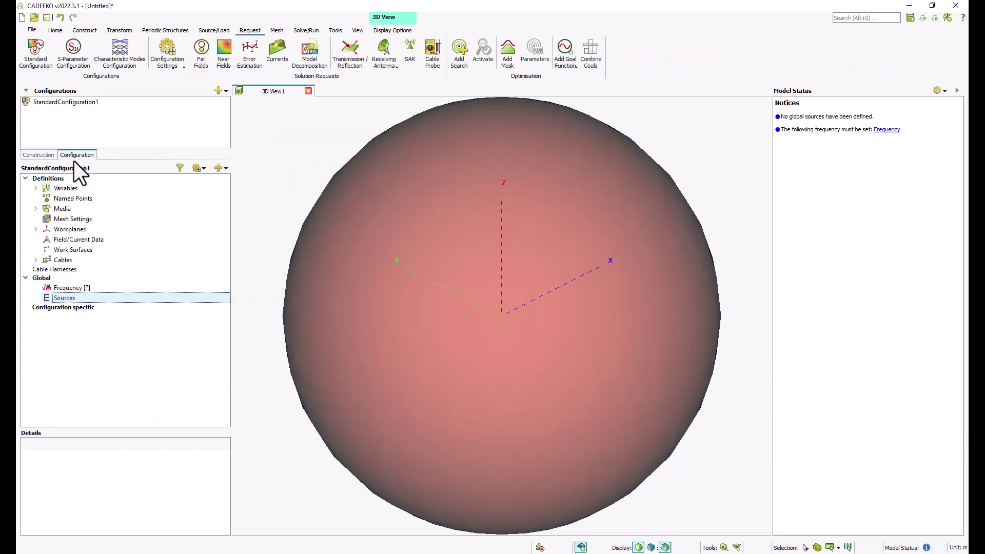
pyautogui.rightClick(60, 297)
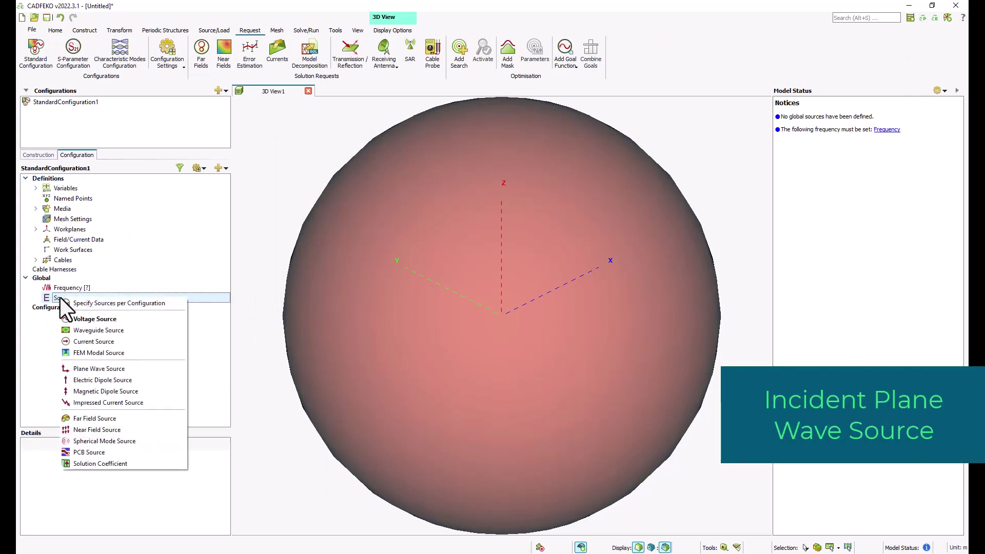
pyautogui.click(83, 368)
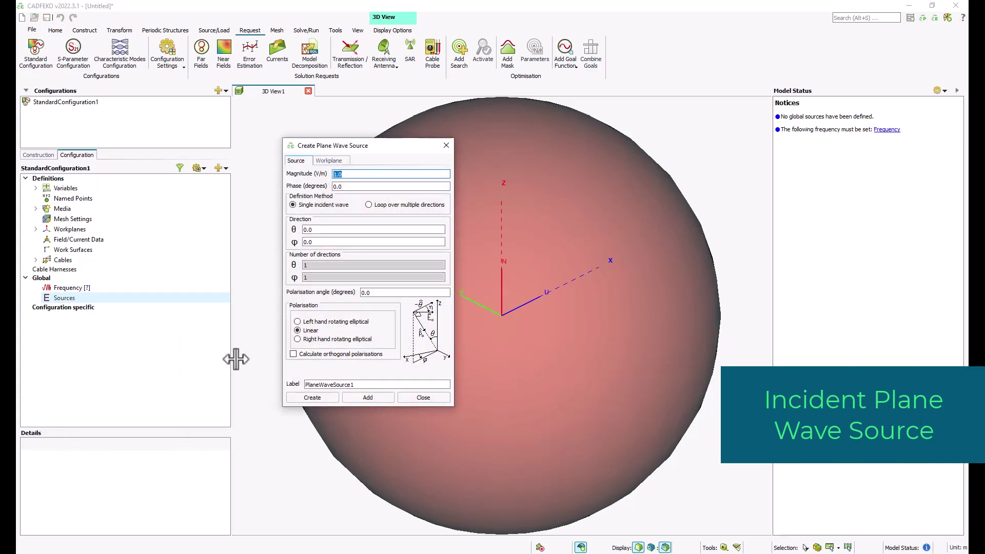
pyautogui.click(341, 230)
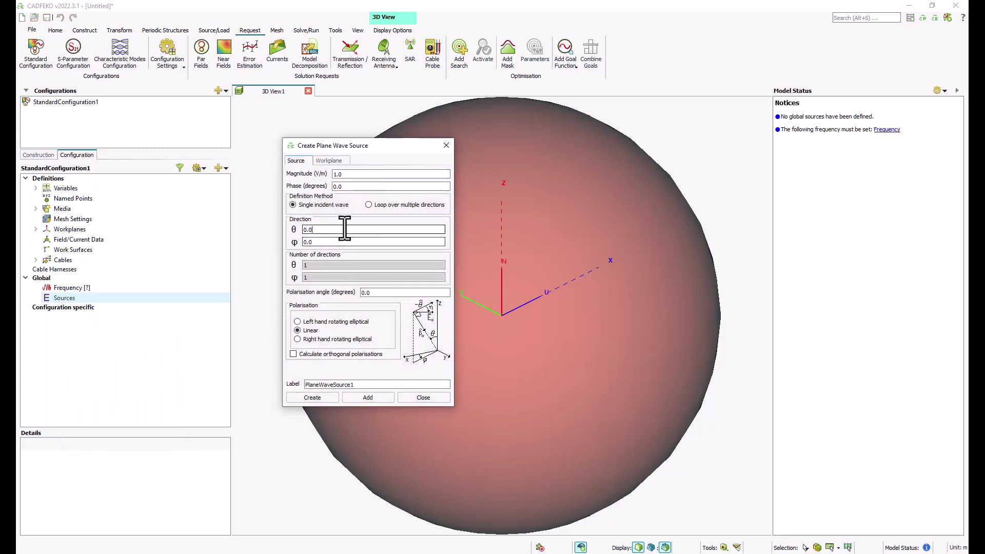
pyautogui.write('90')
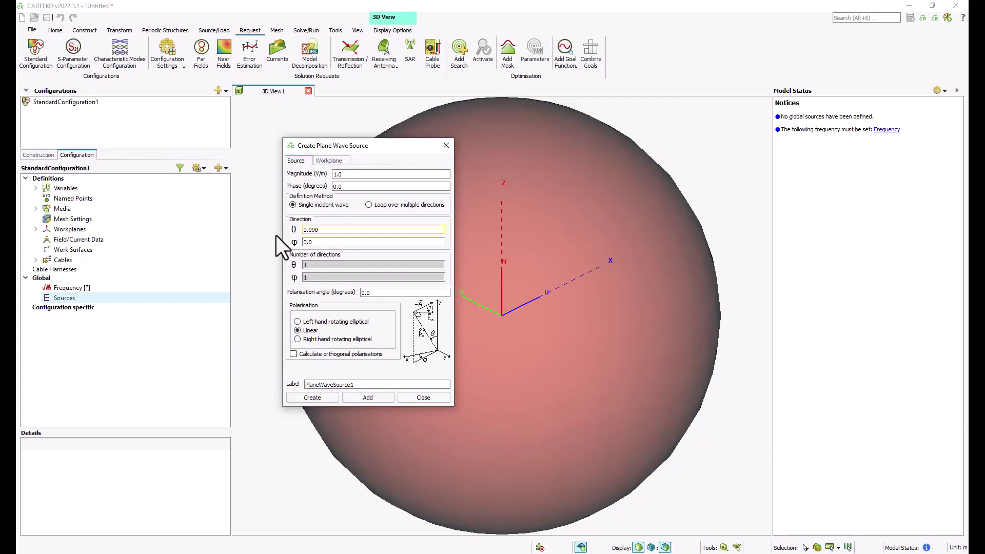
pyautogui.press('BackSpace')
pyautogui.press('BackSpace')
pyautogui.press('BackSpace')
pyautogui.press('BackSpace')
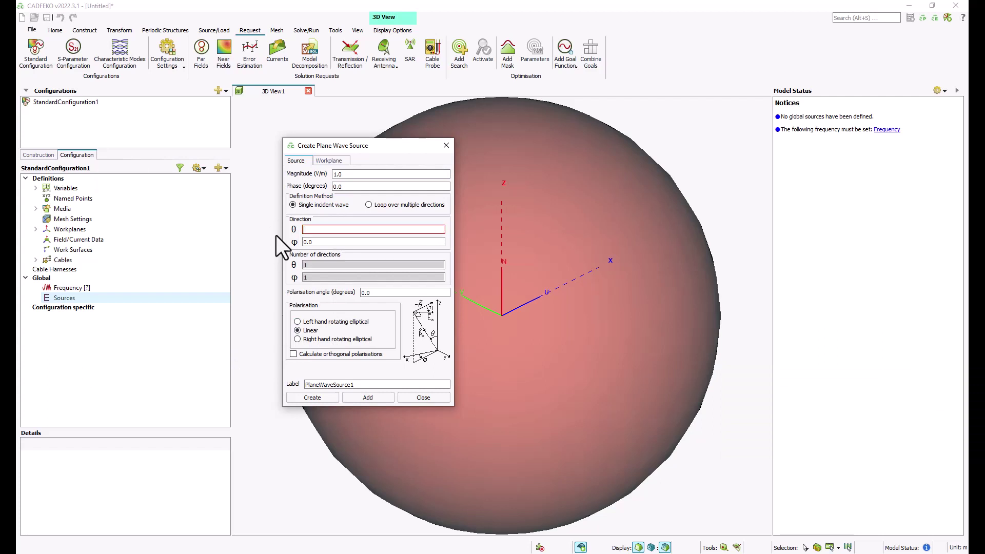
pyautogui.write('90')
pyautogui.press('Tab')
pyautogui.write('1')
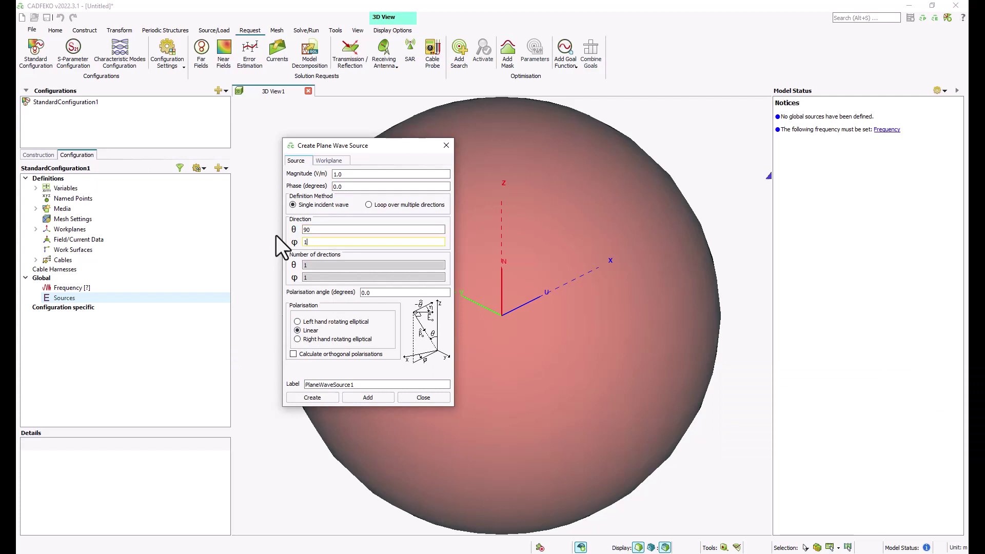
pyautogui.write('80')
pyautogui.press('Tab')
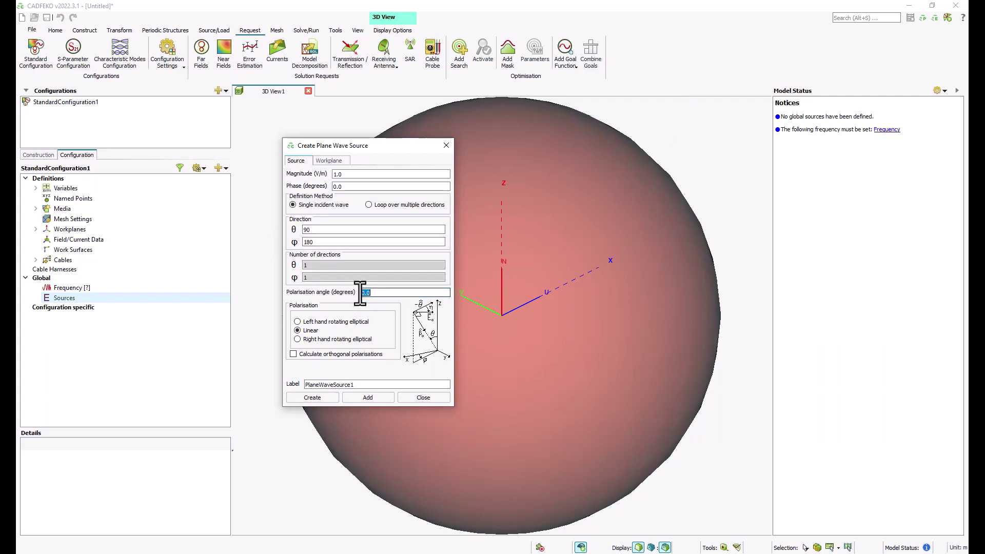
pyautogui.click(334, 398)
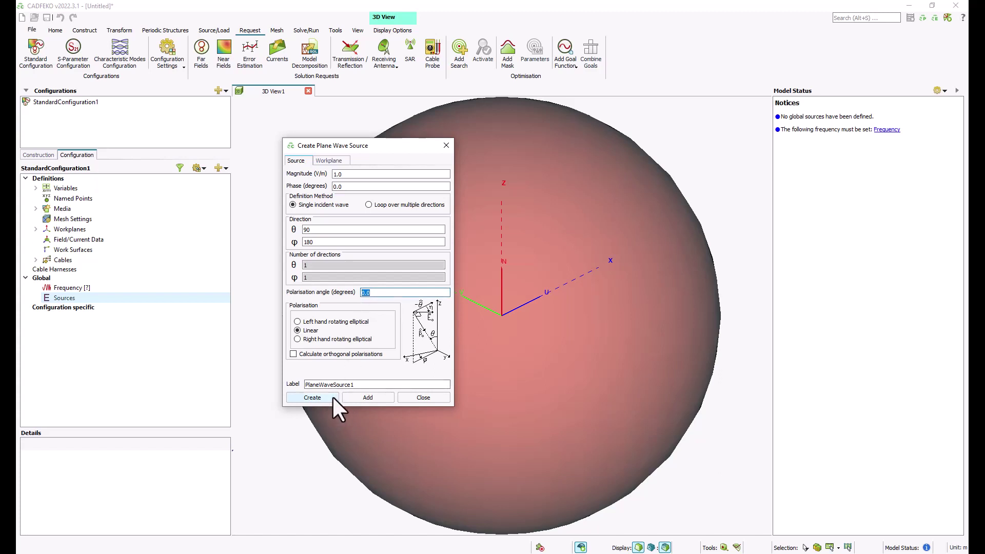
# Step: Set the solution frequency to a continuous (interpolated) range from f_min to f_max
pyautogui.doubleClick(72, 290)
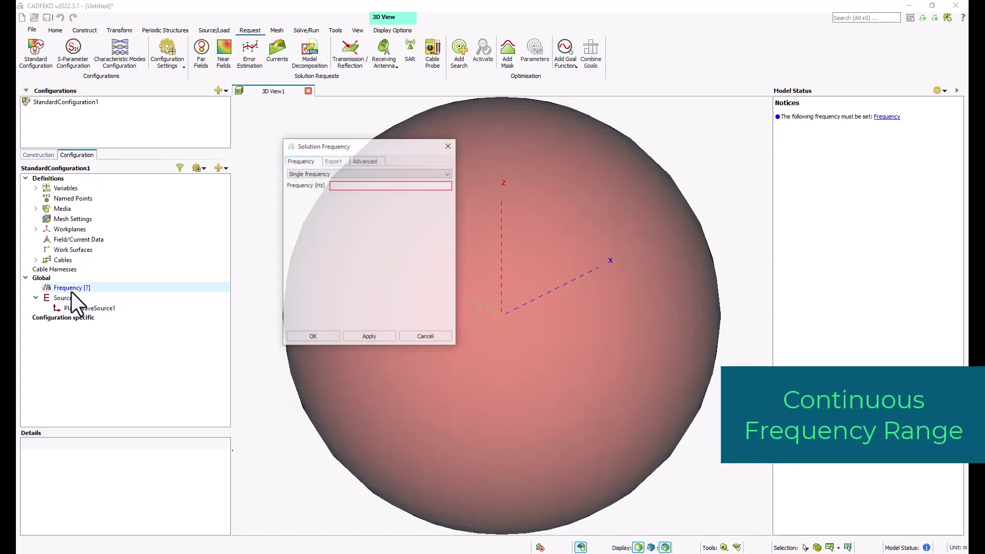
pyautogui.click(374, 175)
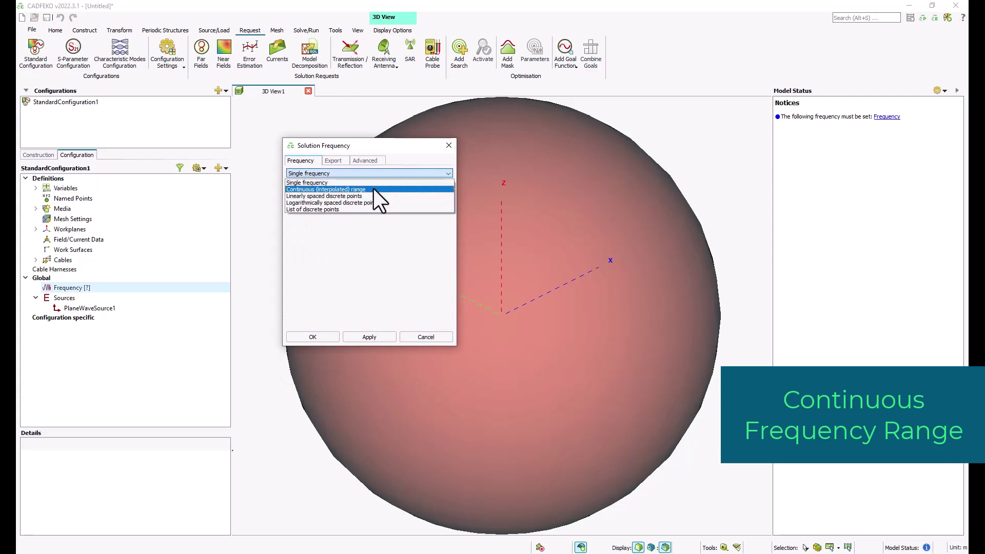
pyautogui.click(374, 189)
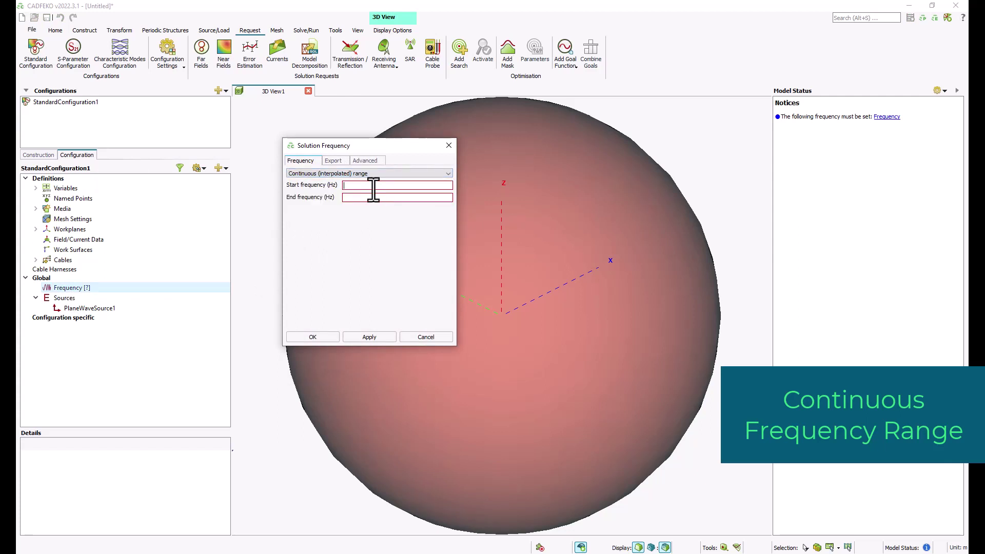
pyautogui.write('f_')
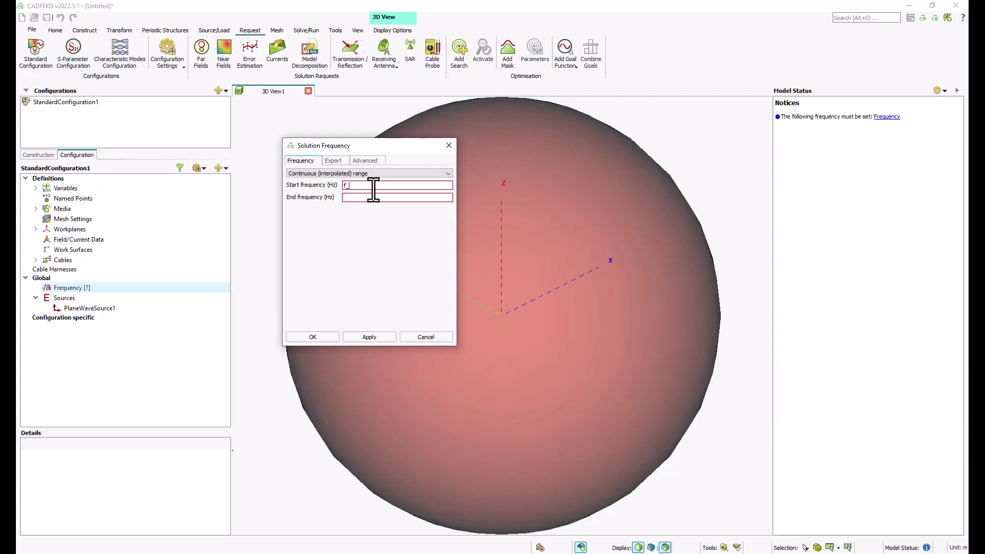
pyautogui.write('min')
pyautogui.press('Tab')
pyautogui.write('f_max')
pyautogui.click(36, 188)
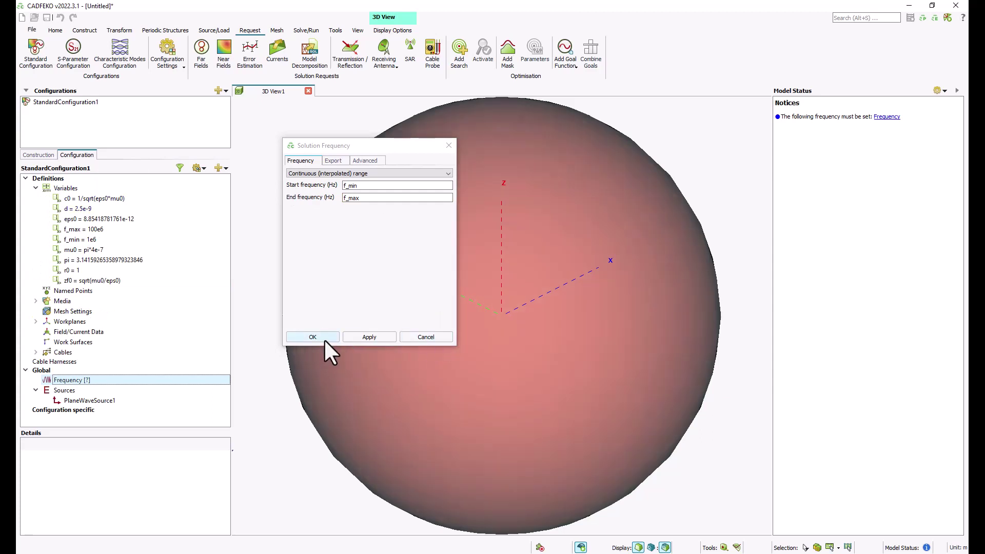
pyautogui.click(325, 338)
# Step: Define geometric symmetry on the X = 0 plane, magnetic symmetry on Y = 0 and electric symmetry on Z = 0
pyautogui.click(302, 31)
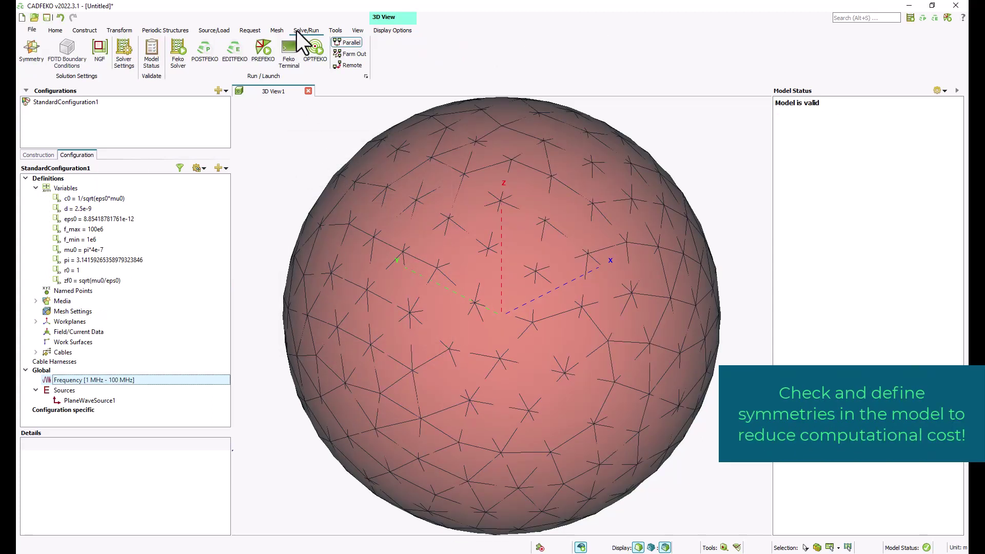
pyautogui.click(36, 54)
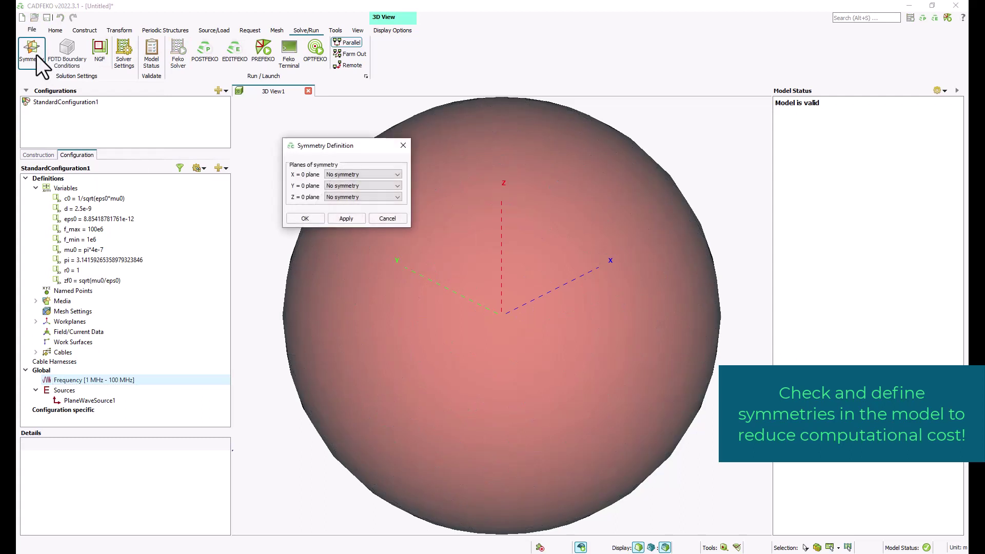
pyautogui.click(374, 177)
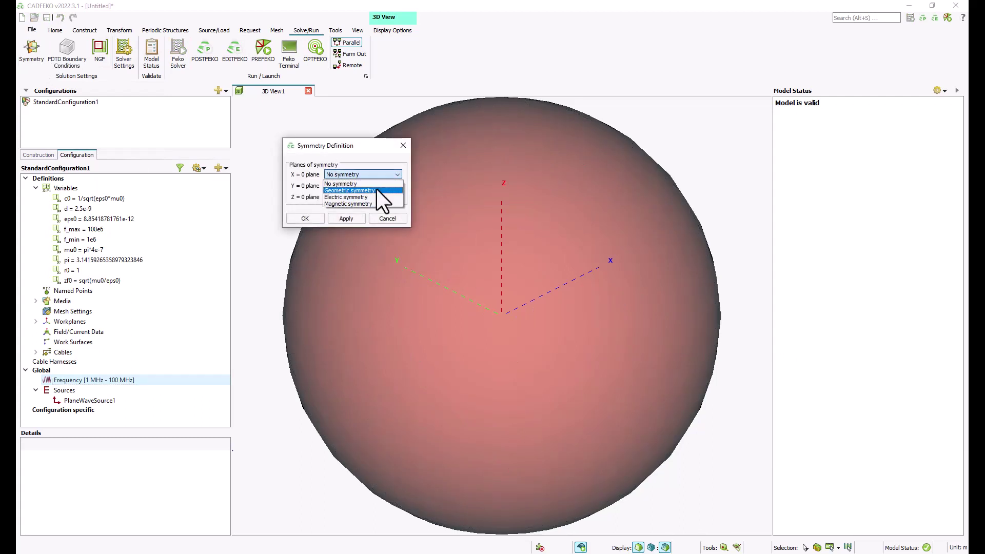
pyautogui.click(376, 189)
pyautogui.click(377, 183)
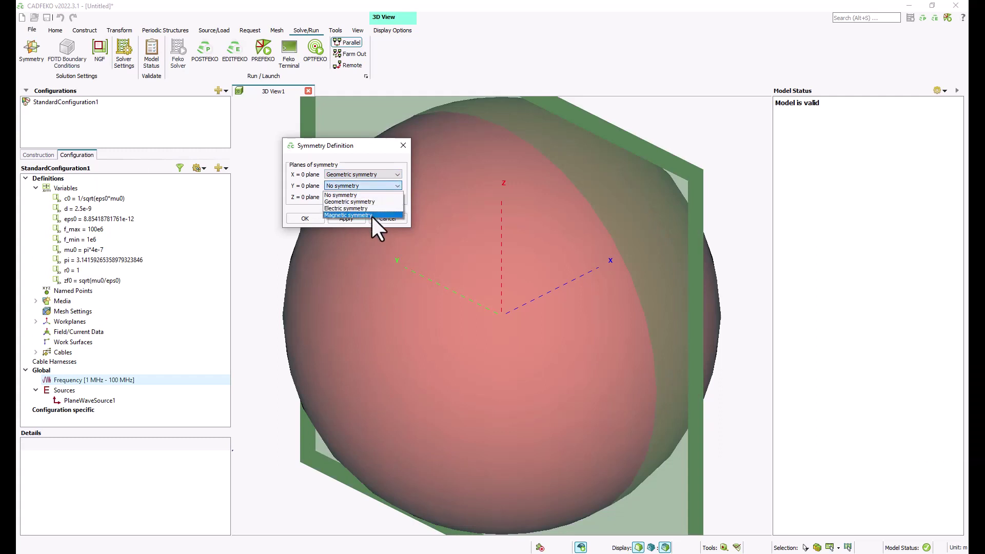
pyautogui.click(371, 214)
pyautogui.click(368, 197)
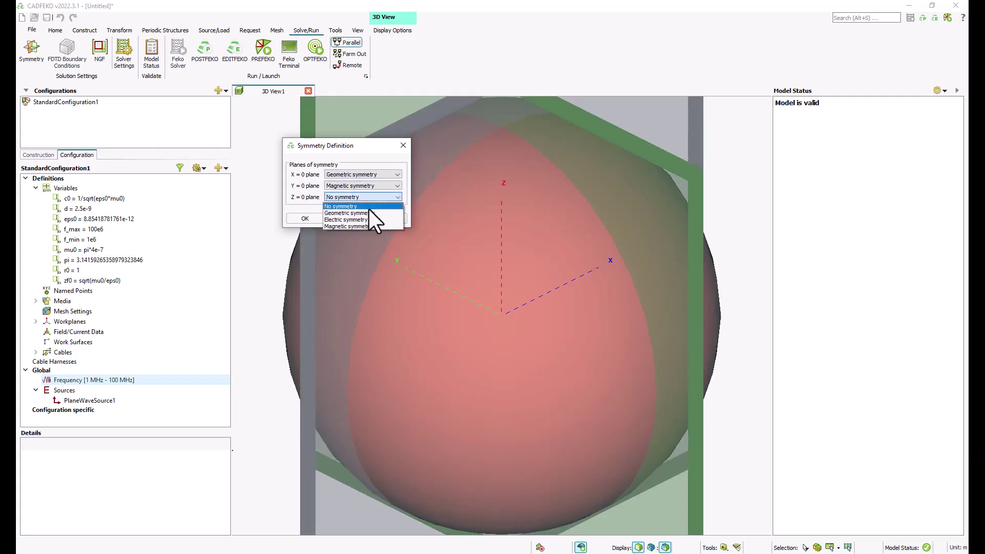
pyautogui.click(365, 220)
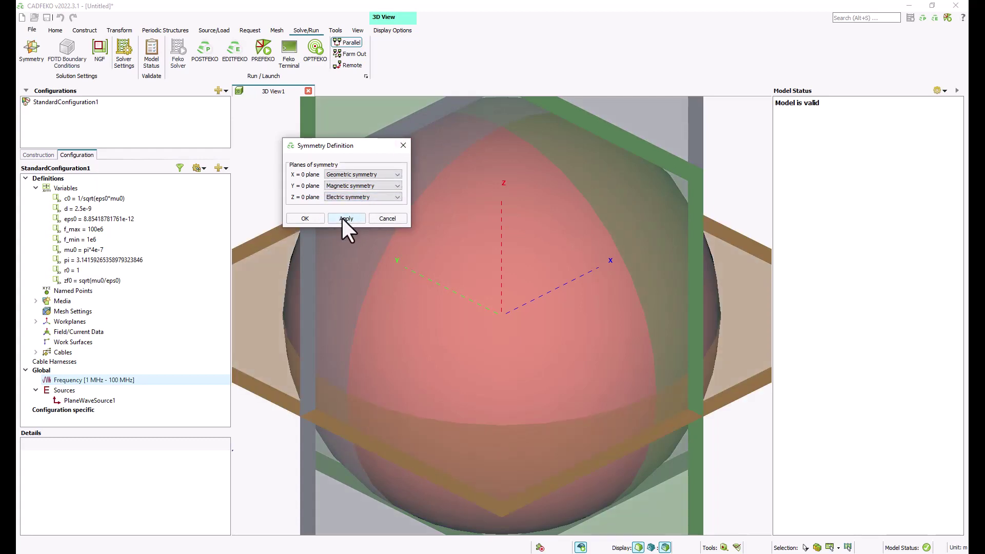
pyautogui.click(305, 218)
# Step: Create a Cartesian near field request with a single field point at the origin
pyautogui.scroll(-5, 580, 229)
pyautogui.click(250, 30)
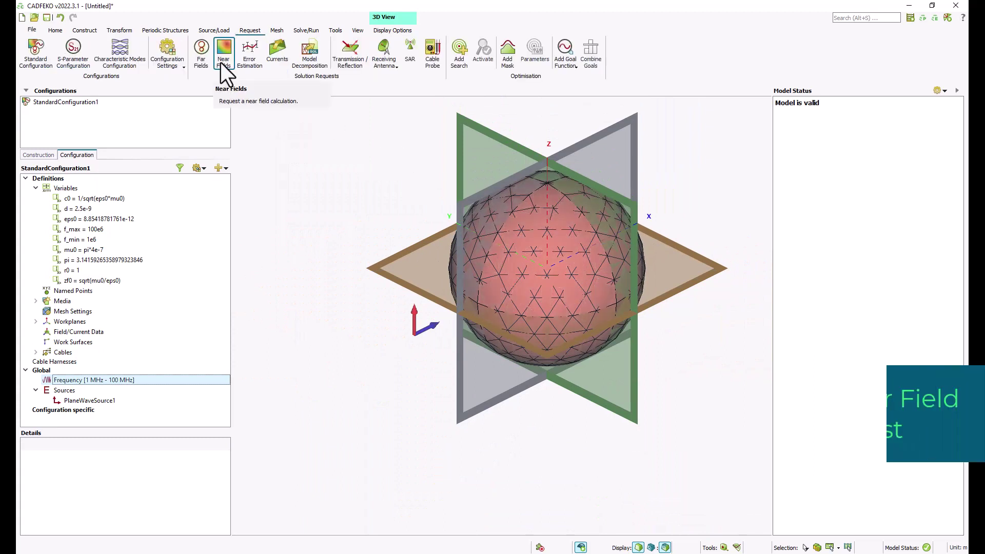
pyautogui.click(221, 60)
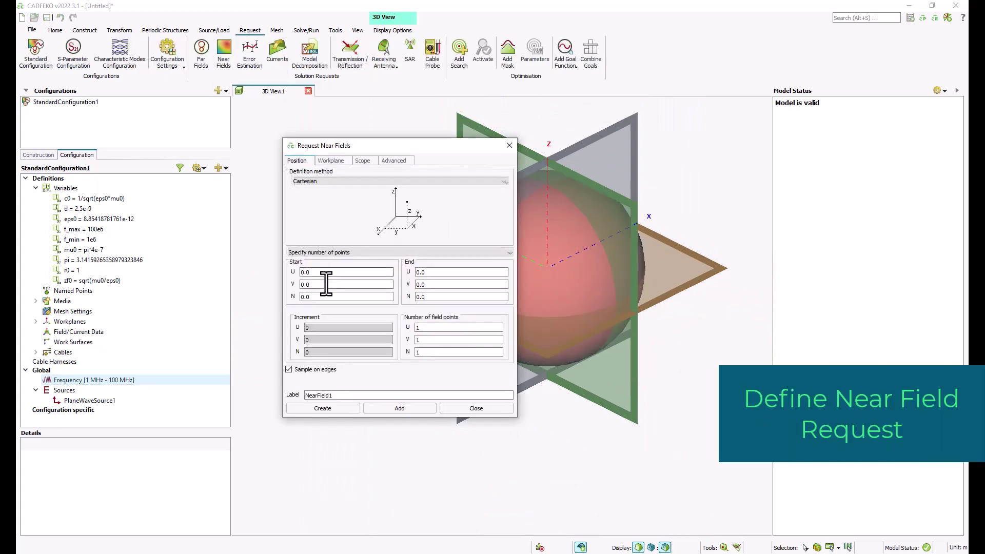
pyautogui.click(343, 408)
# Step: Set the global mesh size to Standard in the mesh settings
pyautogui.click(278, 31)
pyautogui.click(55, 59)
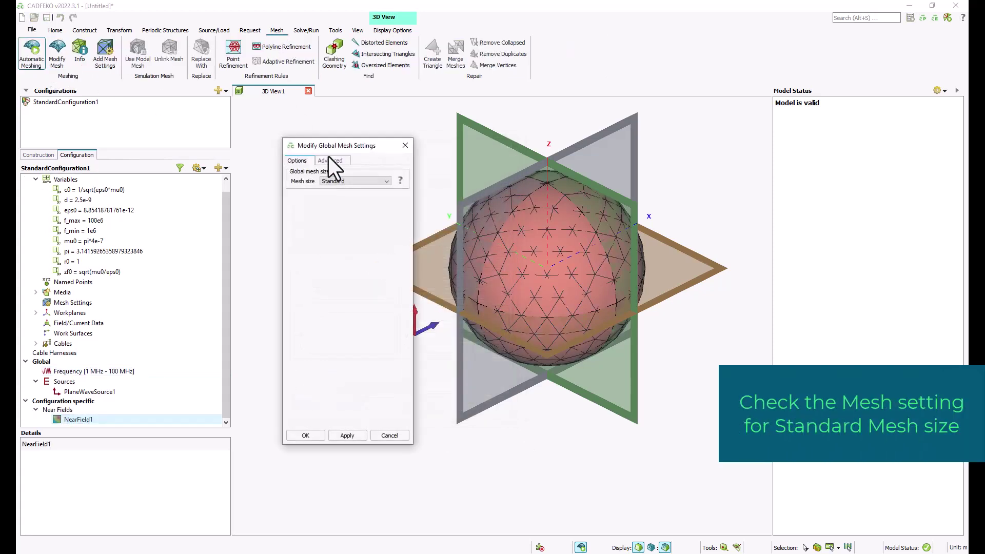
pyautogui.click(354, 181)
pyautogui.click(348, 197)
pyautogui.click(319, 436)
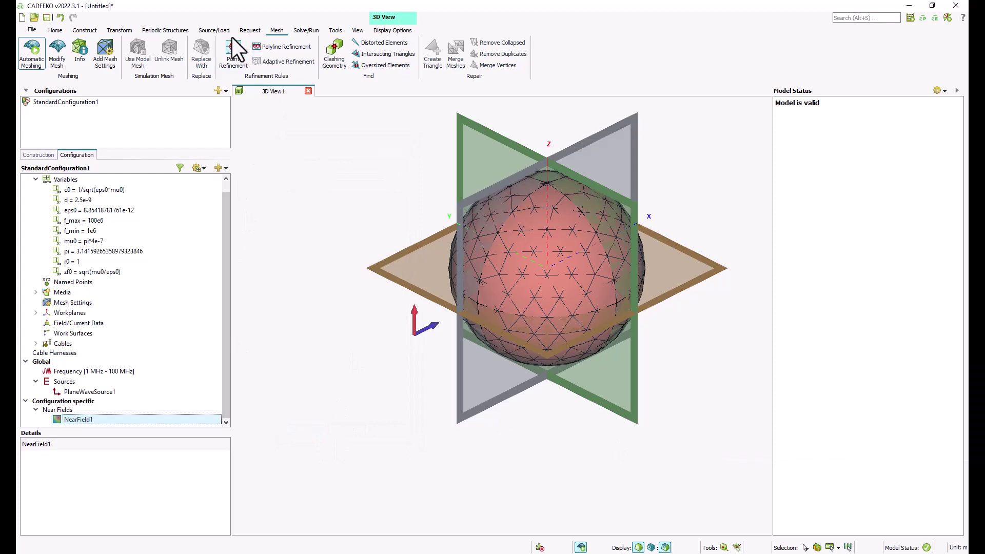
# Step: Run the Feko solver on the model Sphere_MoM
pyautogui.click(304, 30)
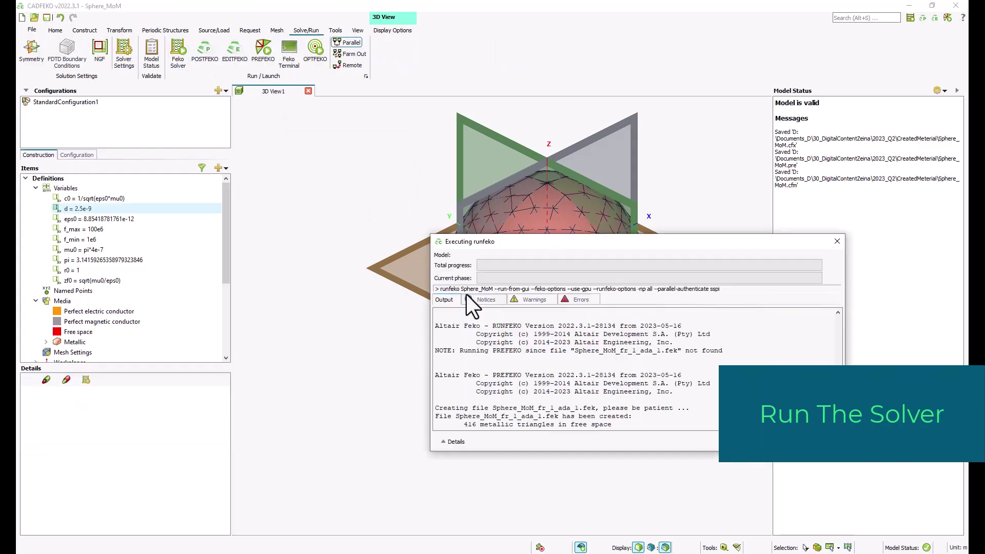
pyautogui.moveTo(534, 240); pyautogui.dragTo(374, 199)
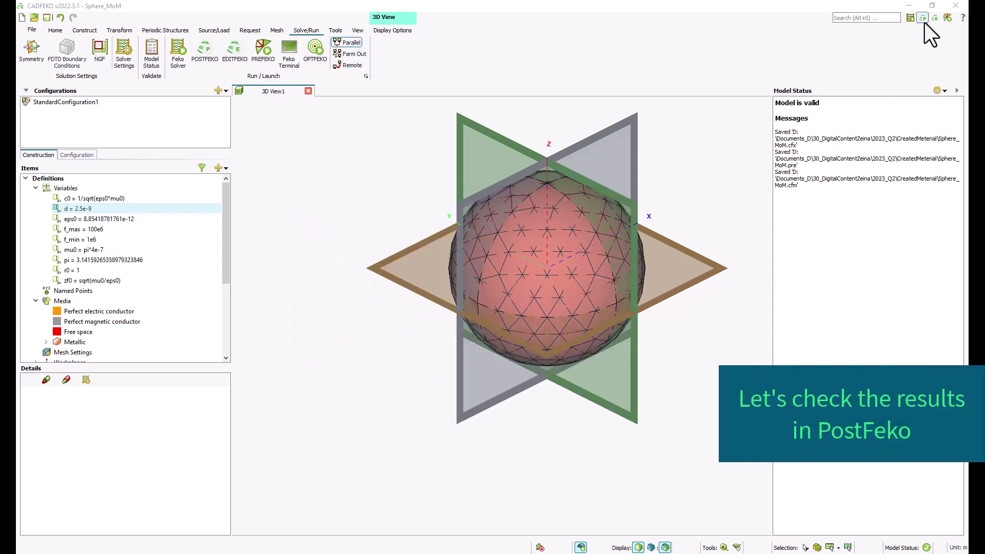
# Step: Open the solved model in POSTFEKO and add the NearField1 result to a new display window
pyautogui.click(924, 22)
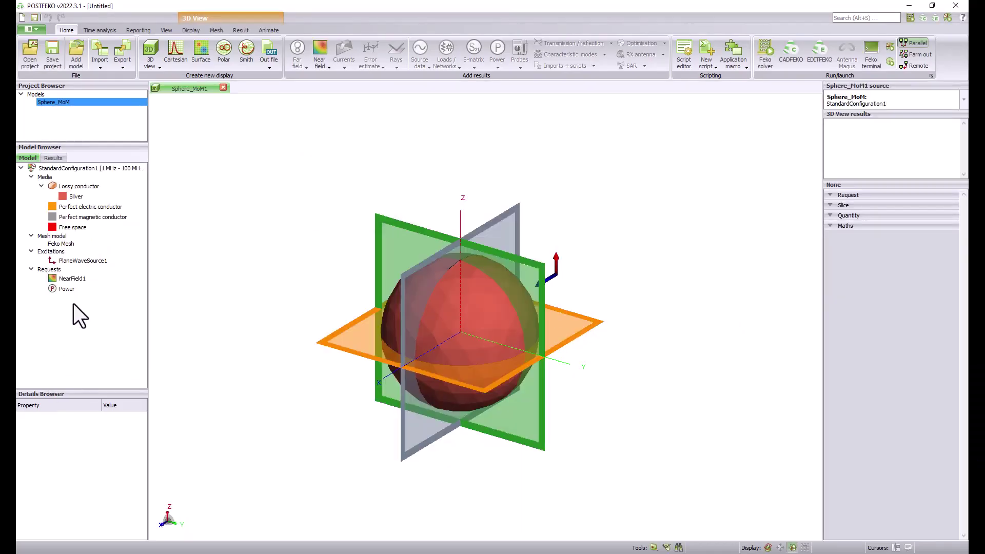
pyautogui.click(53, 158)
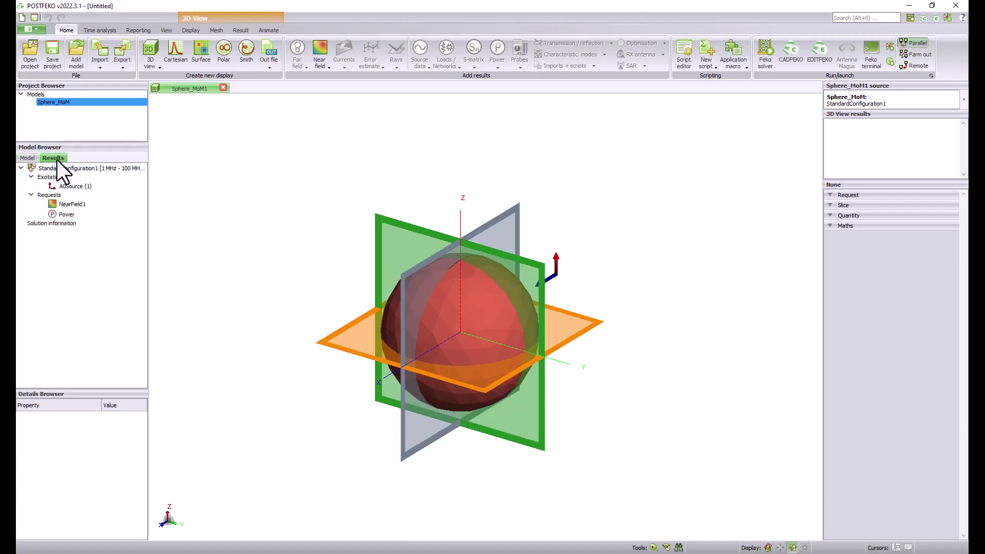
pyautogui.click(74, 207)
pyautogui.rightClick(74, 207)
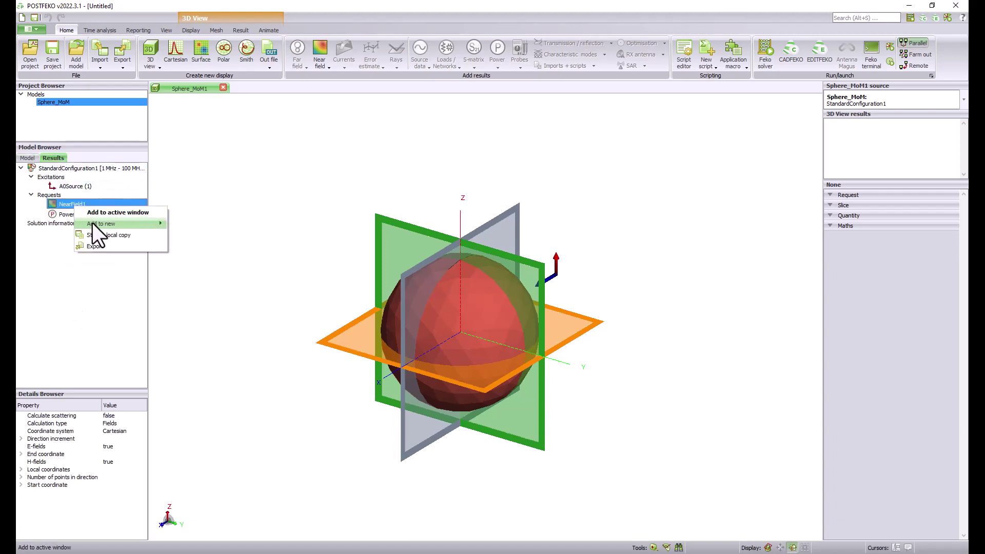
pyautogui.moveTo(92, 224)
pyautogui.click(199, 236)
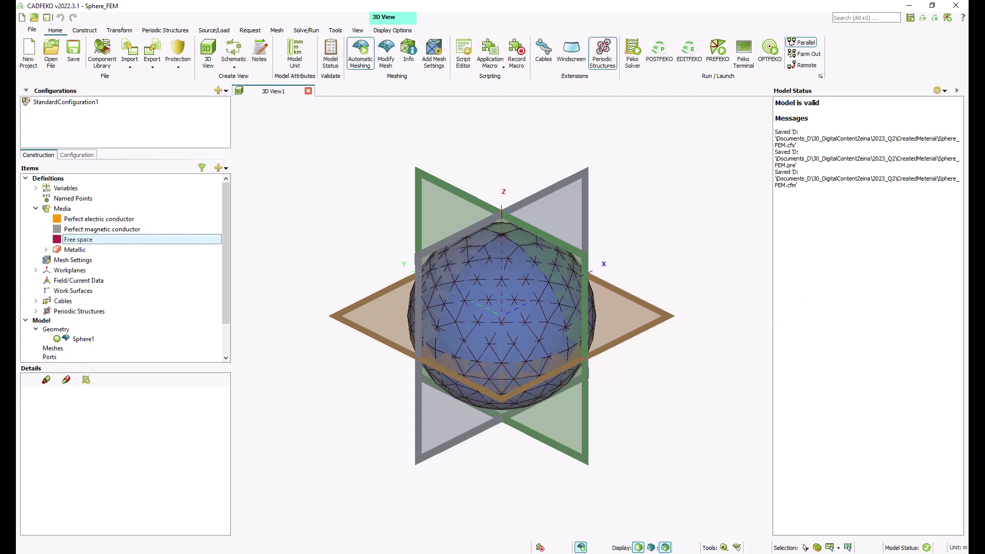
# Step: In CADFEKO's Sphere_FEM model, create the variable r1 with expression 1.2 and comment "Radius of FEM vacuum sphere"
pyautogui.click(36, 189)
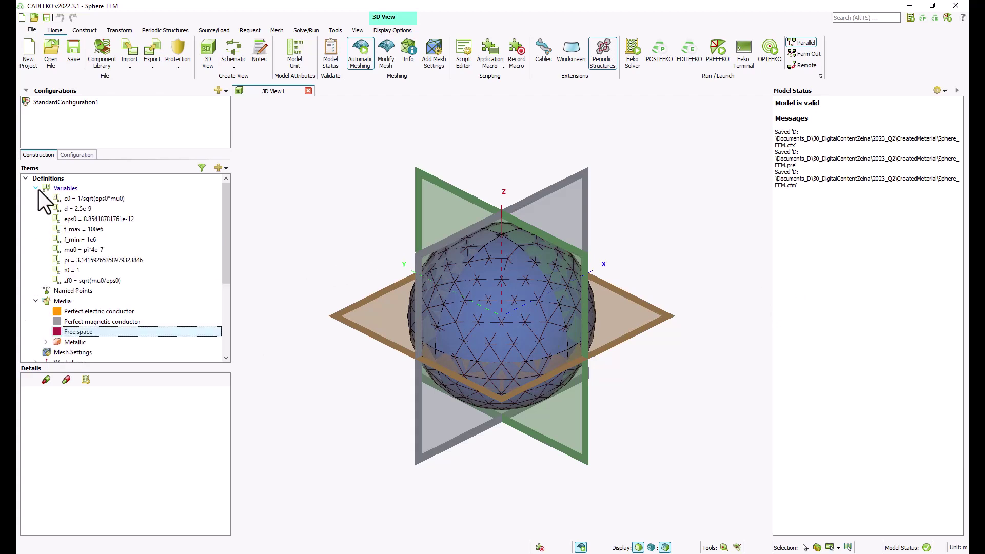
pyautogui.doubleClick(70, 188)
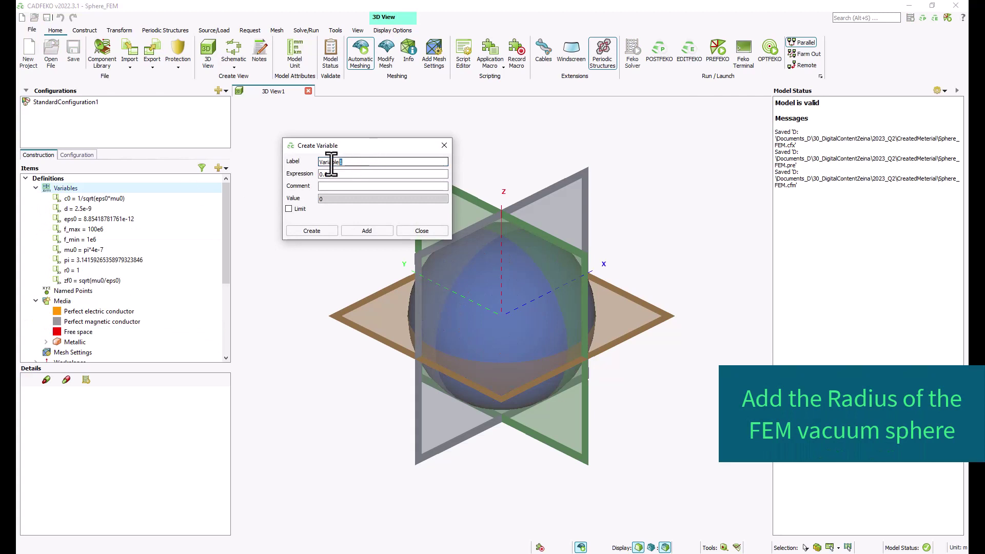
pyautogui.write('r1')
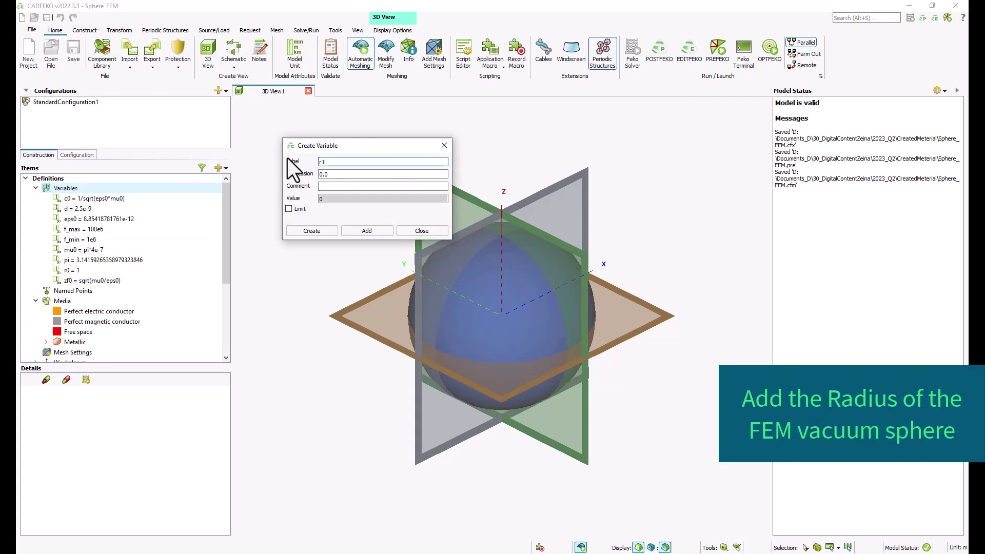
pyautogui.press('Tab')
pyautogui.write('1.2')
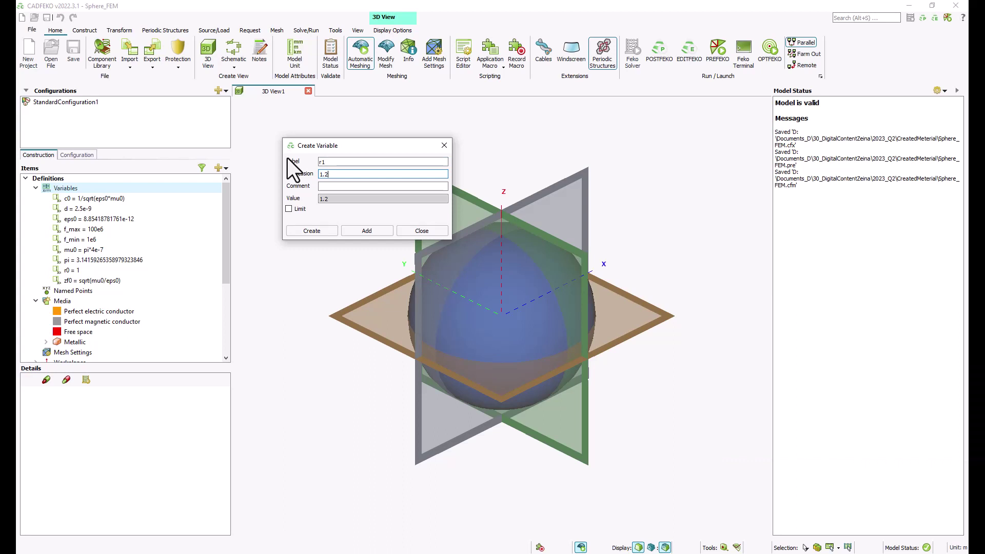
pyautogui.press('Tab')
pyautogui.write('Radius of FEM vacuum s')
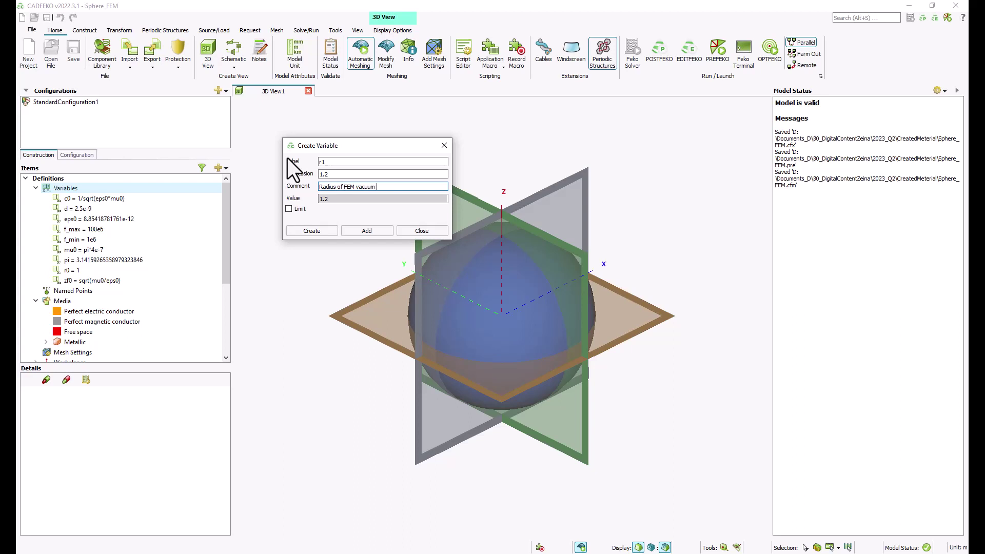
pyautogui.write('phere')
pyautogui.press('Tab')
pyautogui.press('Tab')
pyautogui.press('Return')
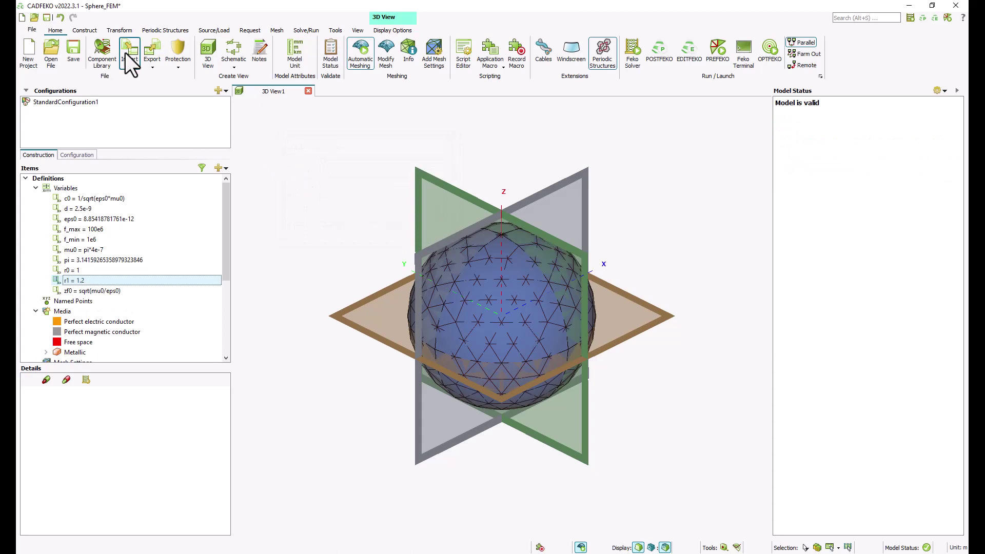
# Step: Create a second sphere centred at the origin with its radius set to the variable r1
pyautogui.click(84, 31)
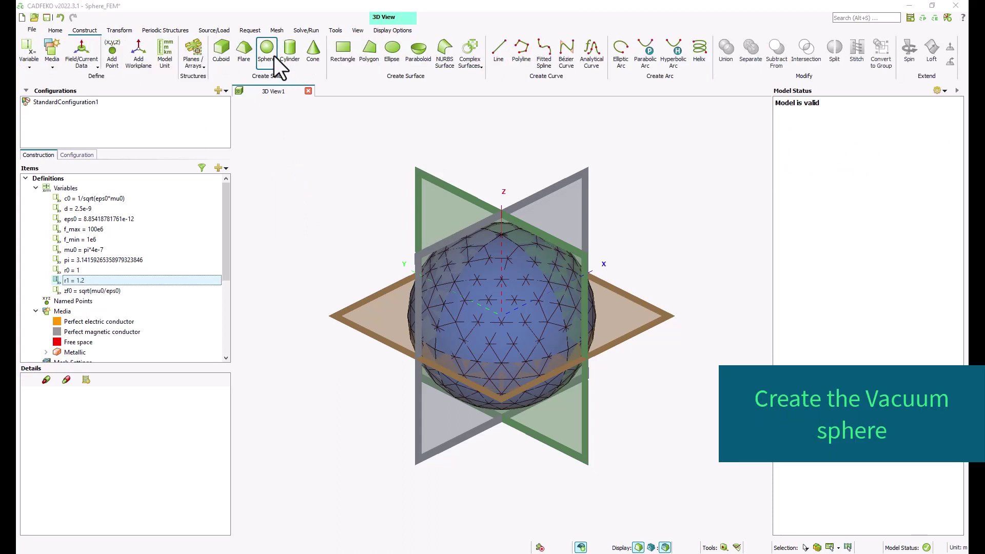
pyautogui.click(272, 55)
pyautogui.doubleClick(330, 315)
pyautogui.write('r1')
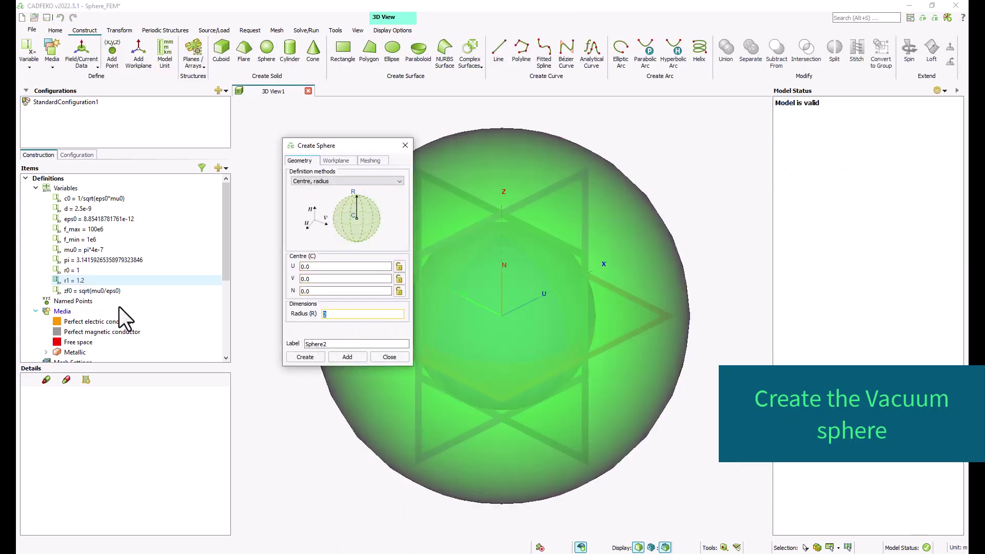
pyautogui.click(315, 356)
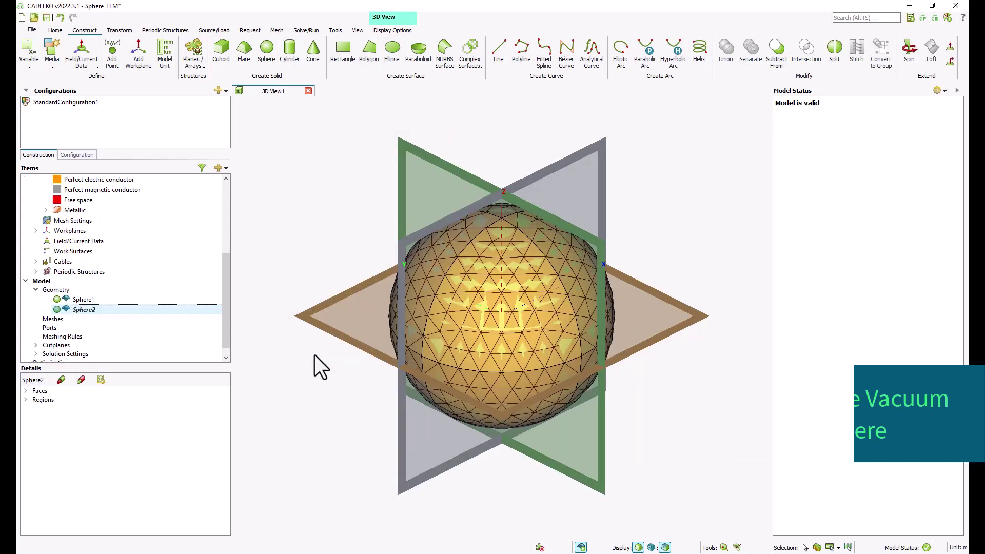
# Step: Create a dielectric medium labelled air with relative permittivity 1.0 and loss tangent 0.0, and compare it with the Free space definition
pyautogui.scroll(2, 82, 226)
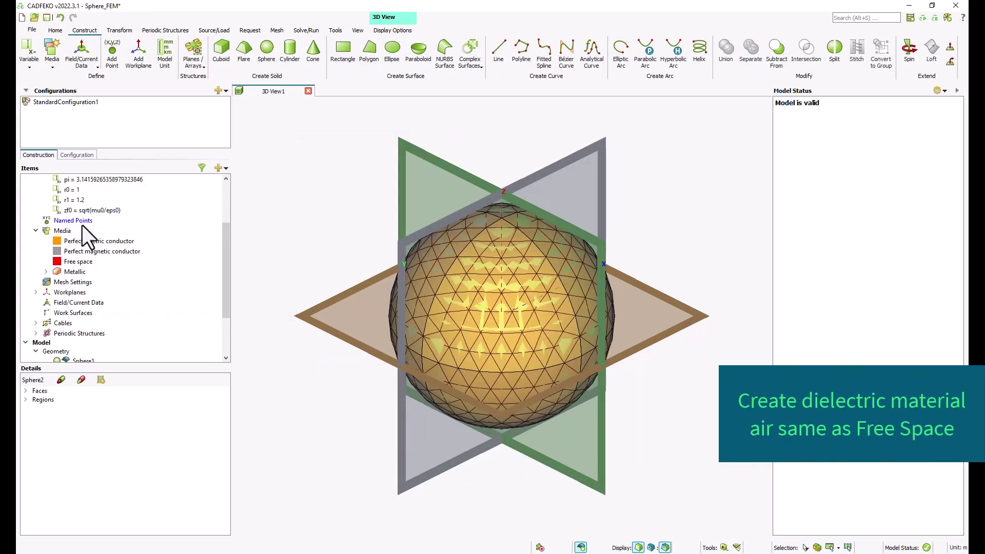
pyautogui.doubleClick(63, 232)
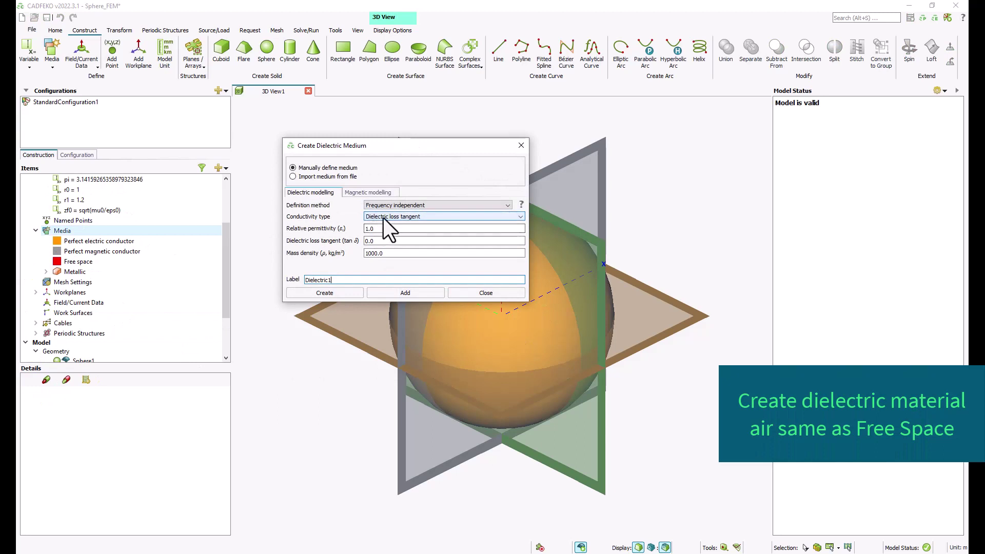
pyautogui.moveTo(347, 280); pyautogui.dragTo(299, 280)
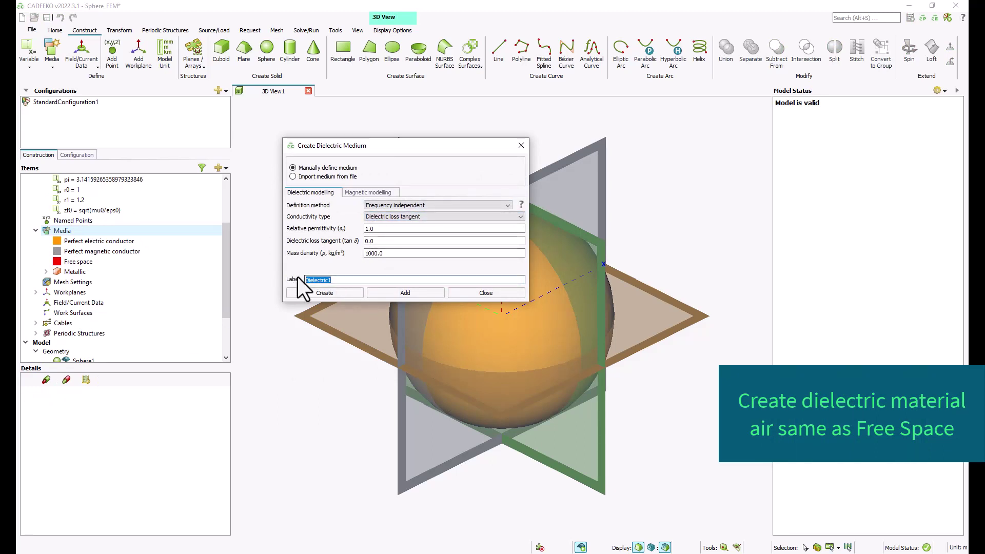
pyautogui.write('air')
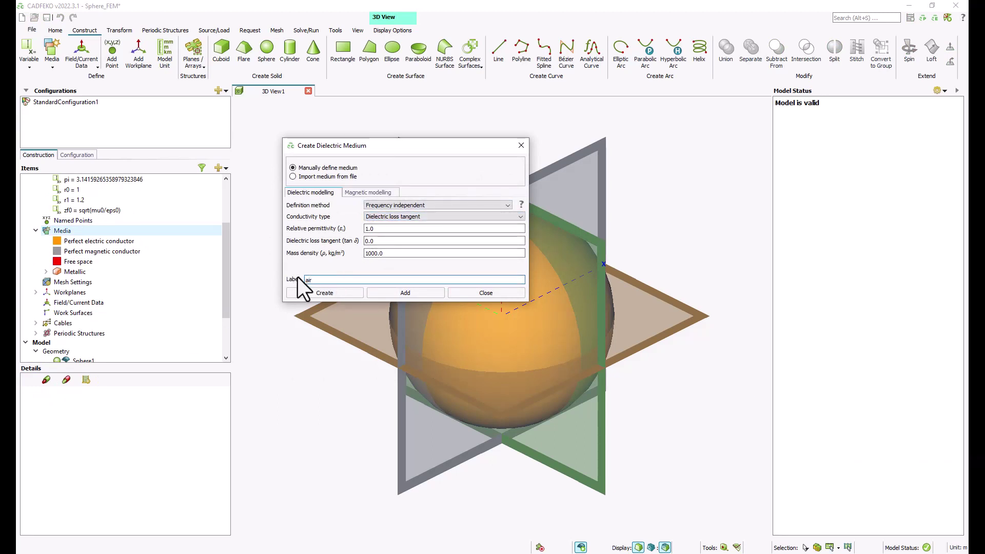
pyautogui.click(350, 296)
pyautogui.doubleClick(81, 262)
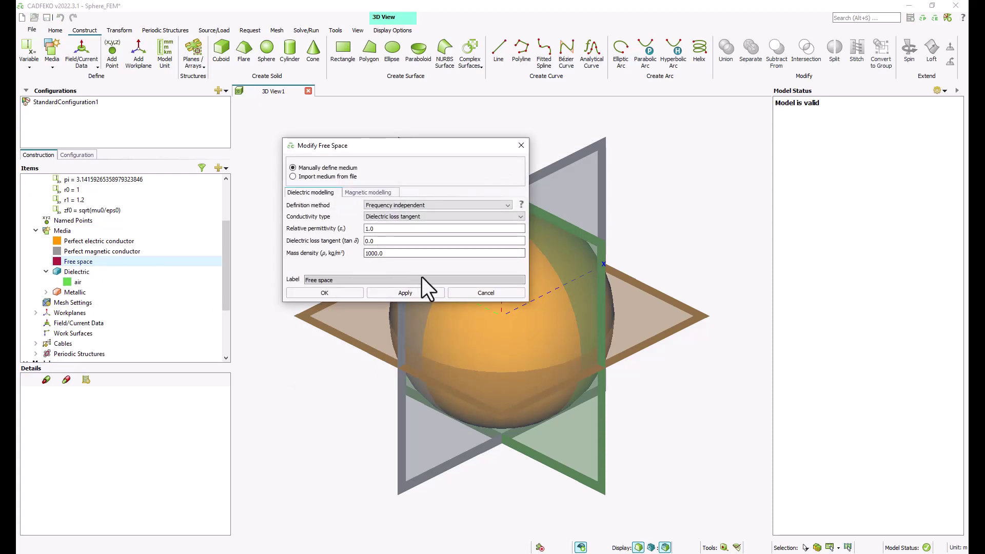
pyautogui.click(465, 290)
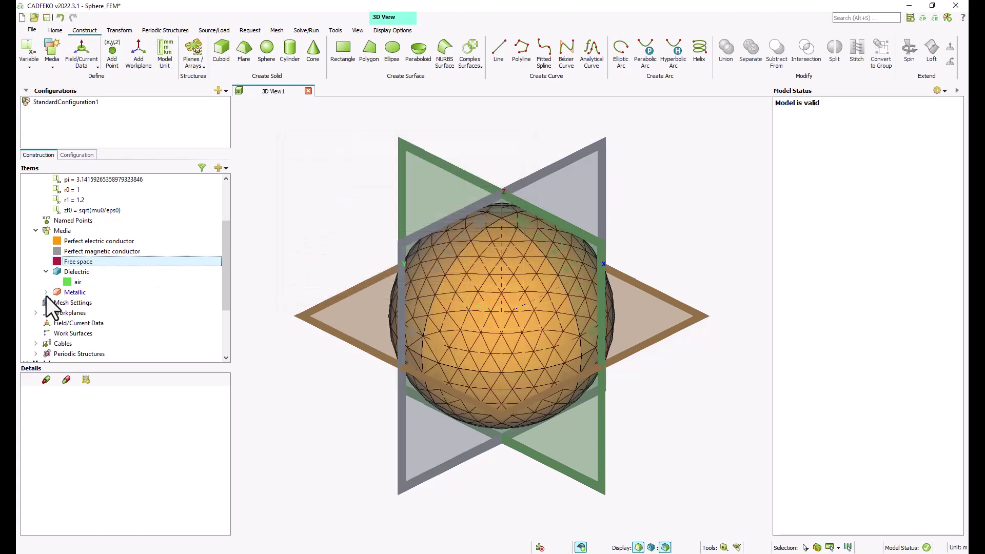
# Step: Set the region medium of Sphere2 to the dielectric air
pyautogui.scroll(-3, 72, 333)
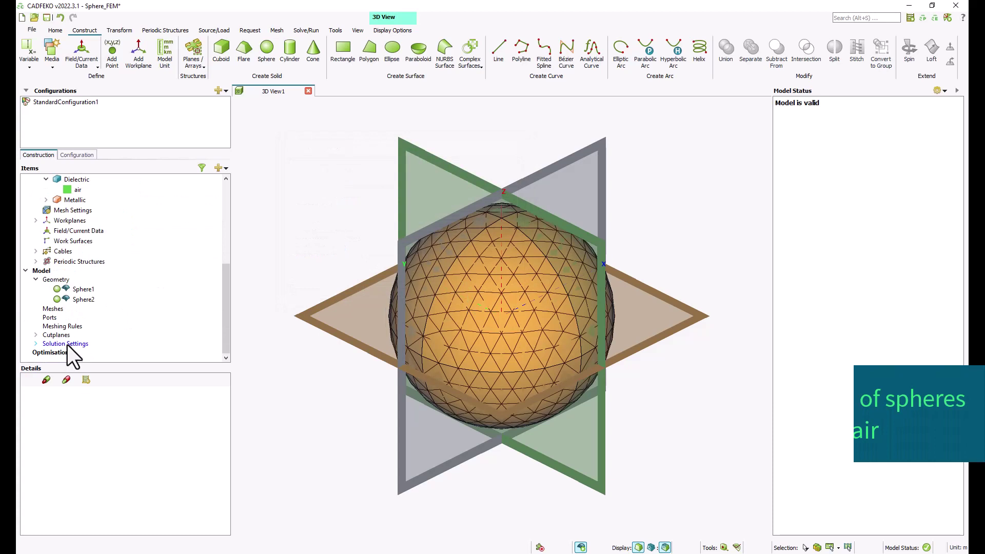
pyautogui.click(90, 300)
pyautogui.click(25, 390)
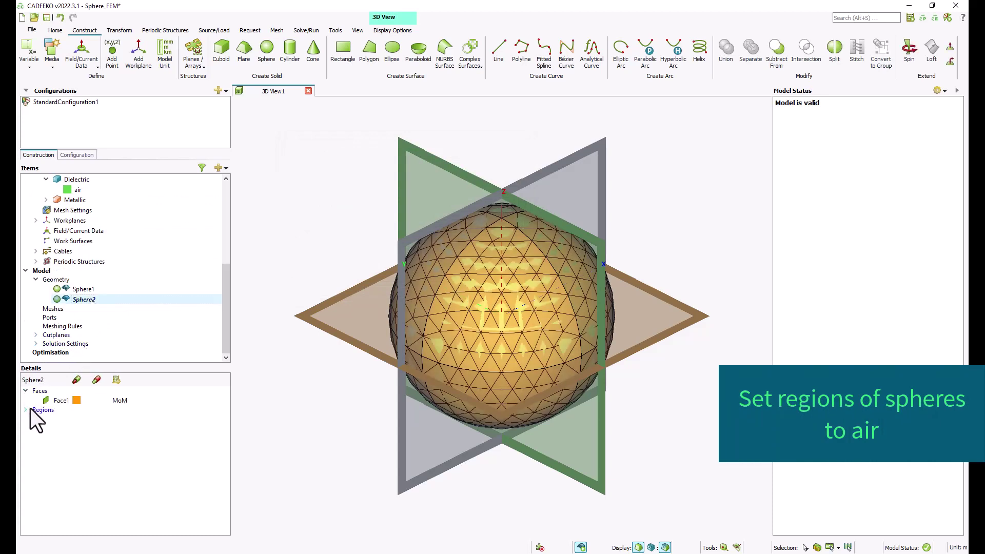
pyautogui.click(26, 410)
pyautogui.click(97, 419)
pyautogui.rightClick(97, 420)
pyautogui.click(128, 414)
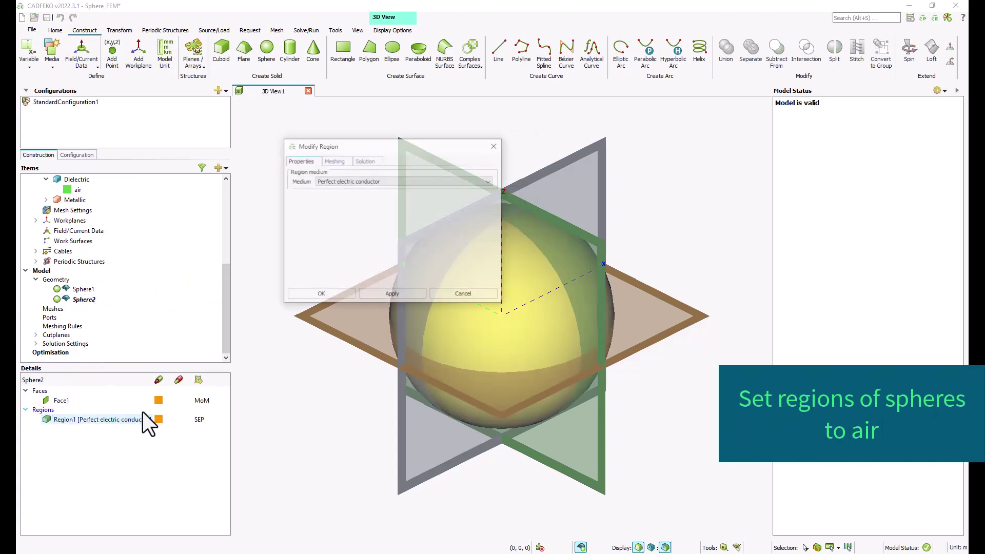
pyautogui.click(369, 182)
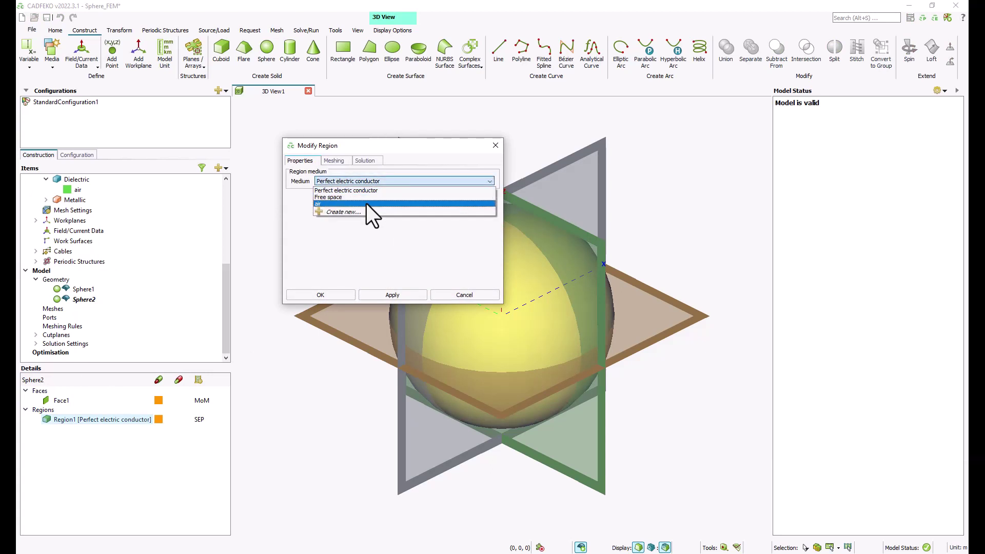
pyautogui.click(367, 204)
pyautogui.click(340, 294)
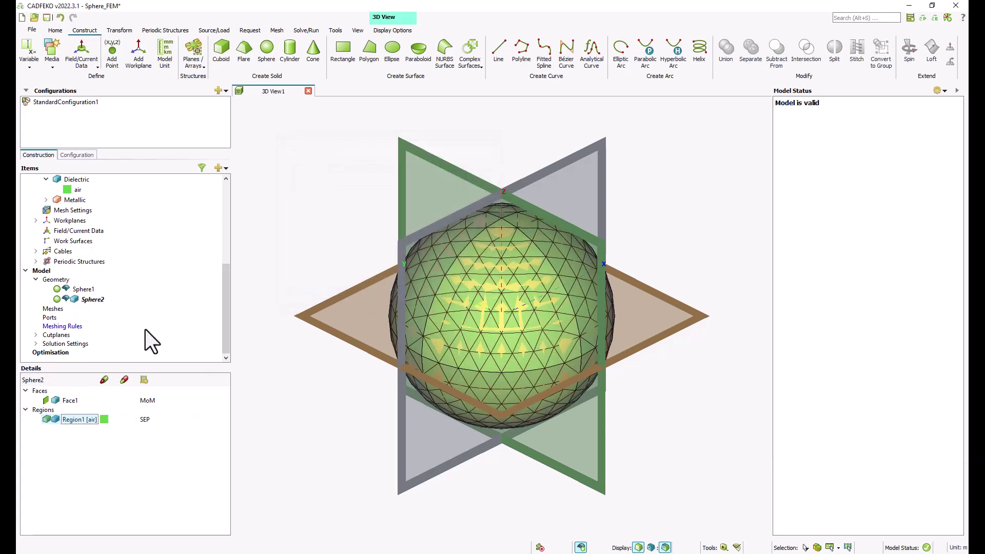
# Step: Change the region medium of Sphere1 to air
pyautogui.click(82, 290)
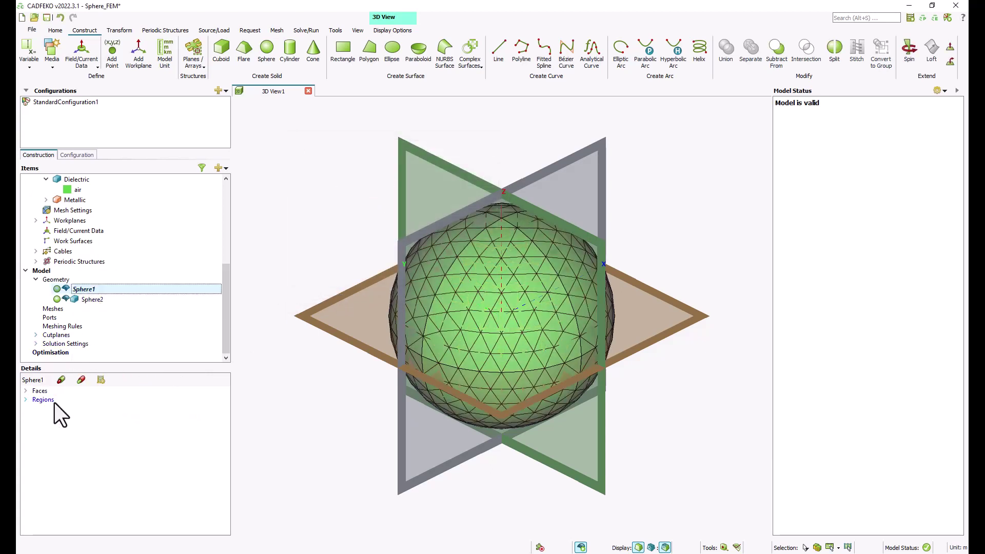
pyautogui.click(25, 400)
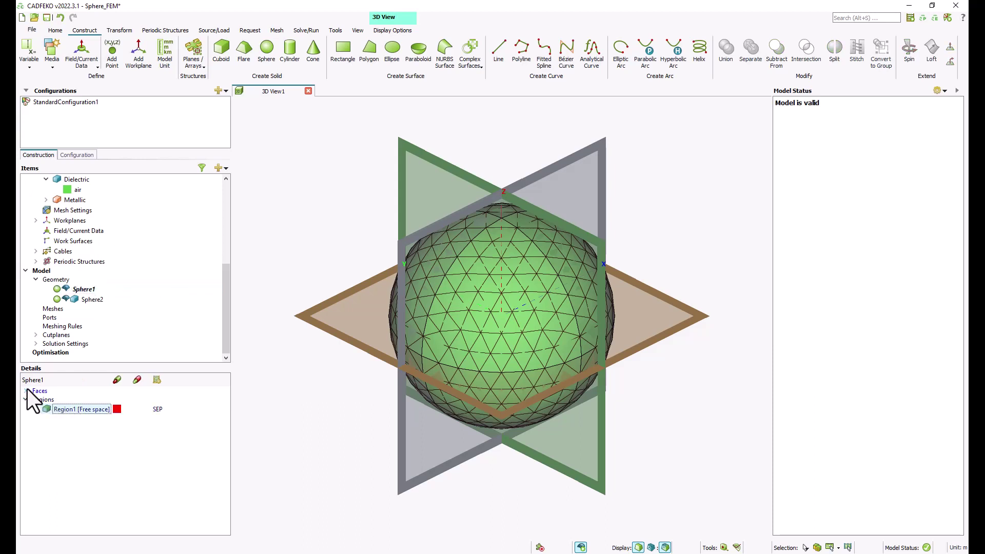
pyautogui.click(26, 390)
pyautogui.rightClick(82, 420)
pyautogui.click(109, 413)
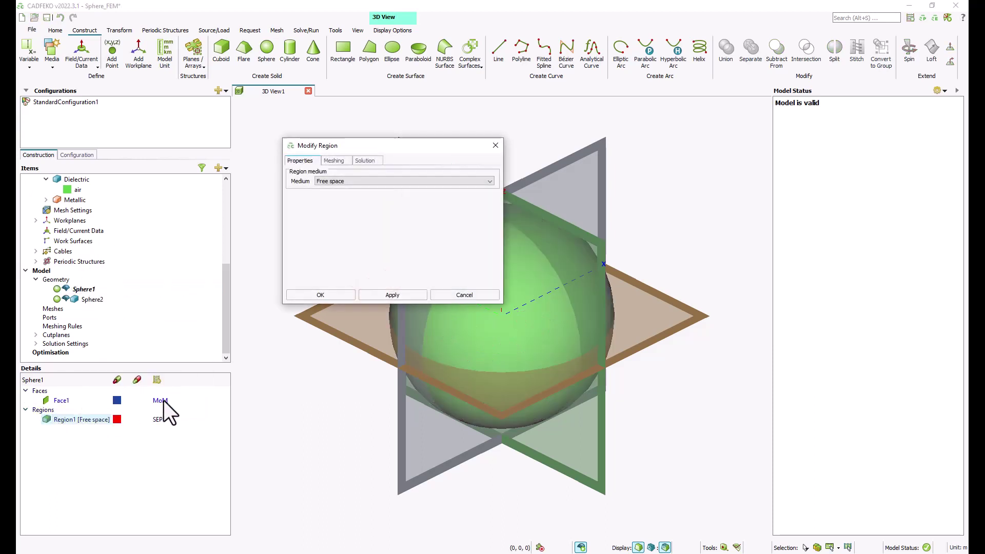
pyautogui.click(367, 182)
pyautogui.click(364, 204)
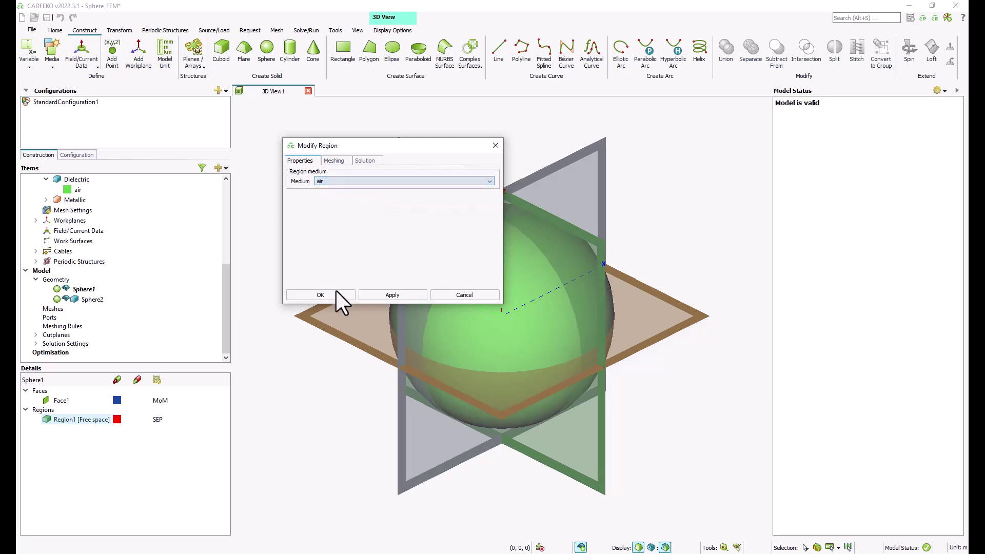
pyautogui.click(337, 293)
# Step: Show the XY-Cut cutplane to section both spheres and turn off the symmetry plane display
pyautogui.click(36, 335)
pyautogui.click(74, 345)
pyautogui.rightClick(72, 346)
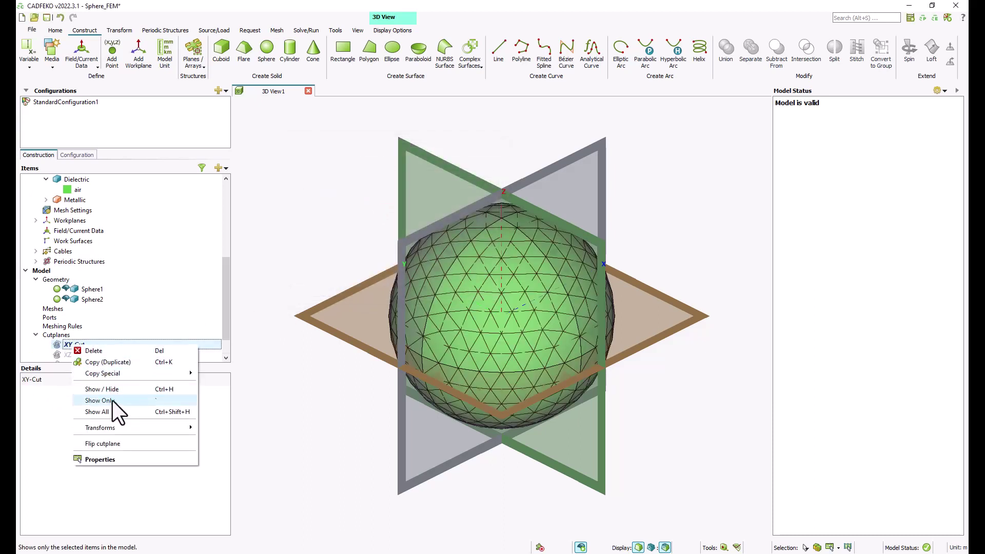
pyautogui.click(121, 389)
pyautogui.click(392, 30)
pyautogui.click(574, 42)
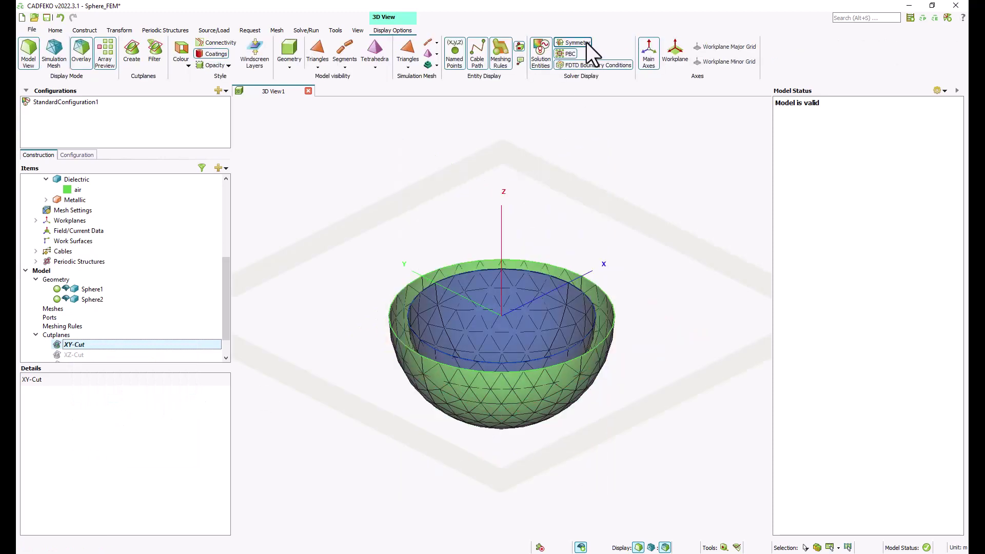
# Step: Switch off the mesh display and examine the nested spheres as plain sectioned geometry
pyautogui.moveTo(572, 273); pyautogui.dragTo(531, 358)
pyautogui.click(651, 548)
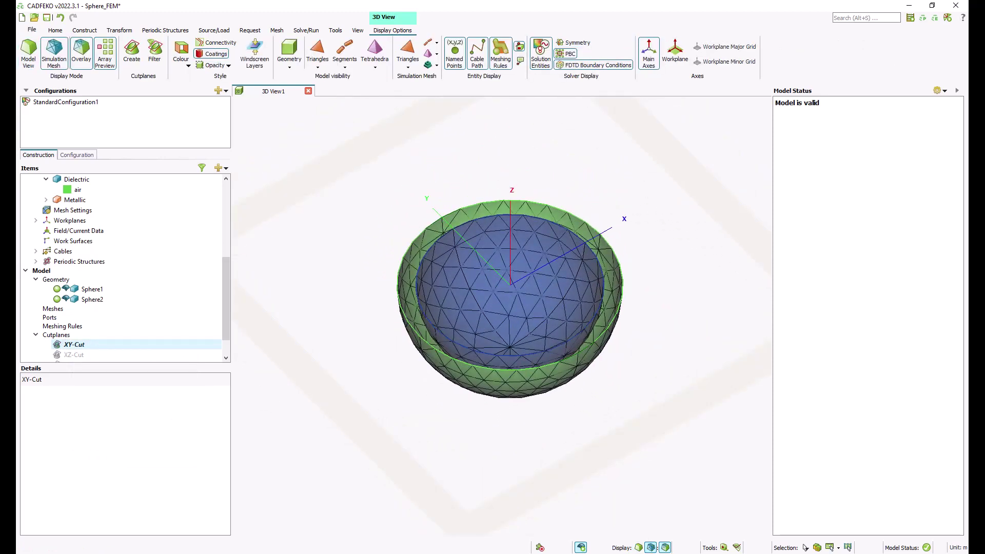
pyautogui.click(666, 547)
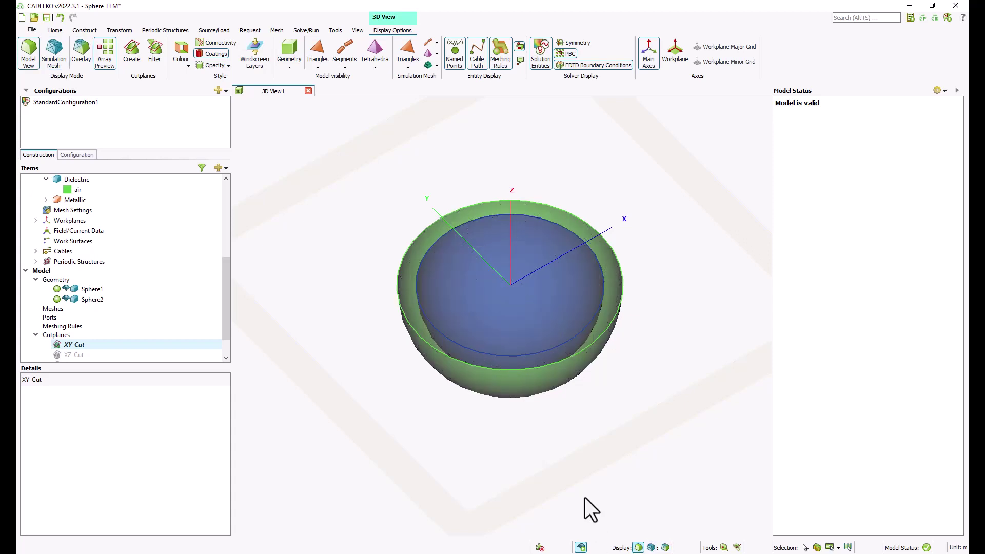
pyautogui.moveTo(585, 497); pyautogui.dragTo(533, 355)
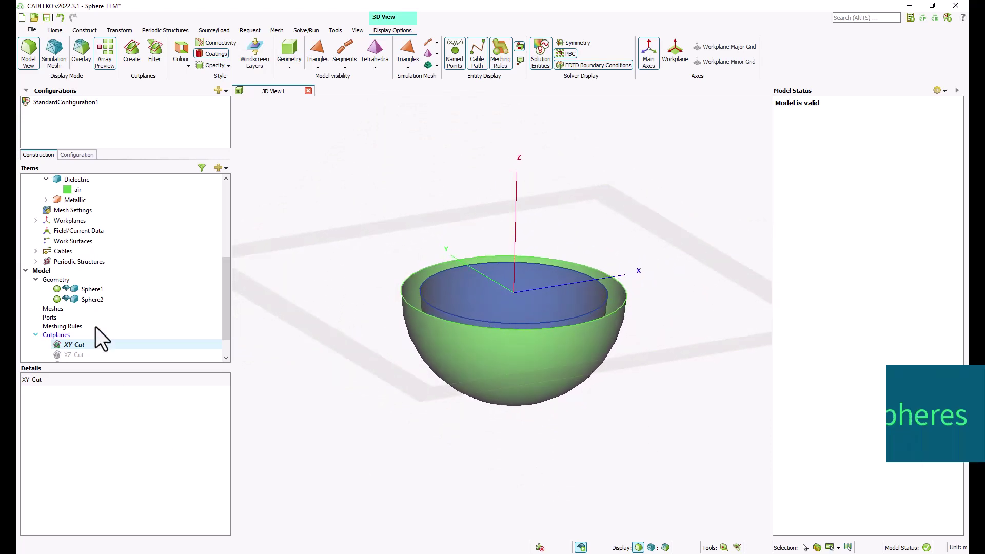
# Step: Union Sphere1 and Sphere2 into a single part
pyautogui.click(83, 290)
pyautogui.keyDown('ctrl'); pyautogui.click(85, 300); pyautogui.keyUp('ctrl')
pyautogui.rightClick(93, 290)
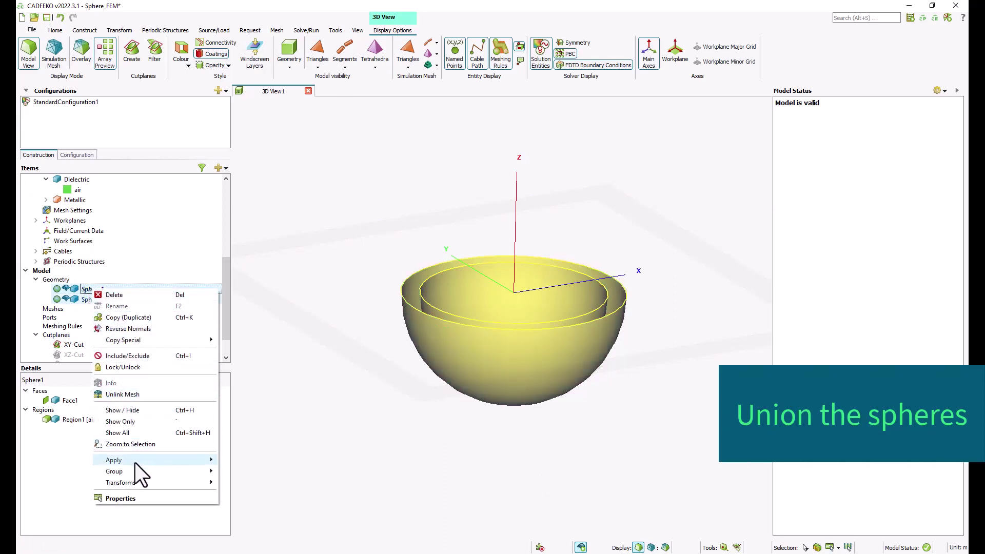
pyautogui.moveTo(135, 463)
pyautogui.click(262, 368)
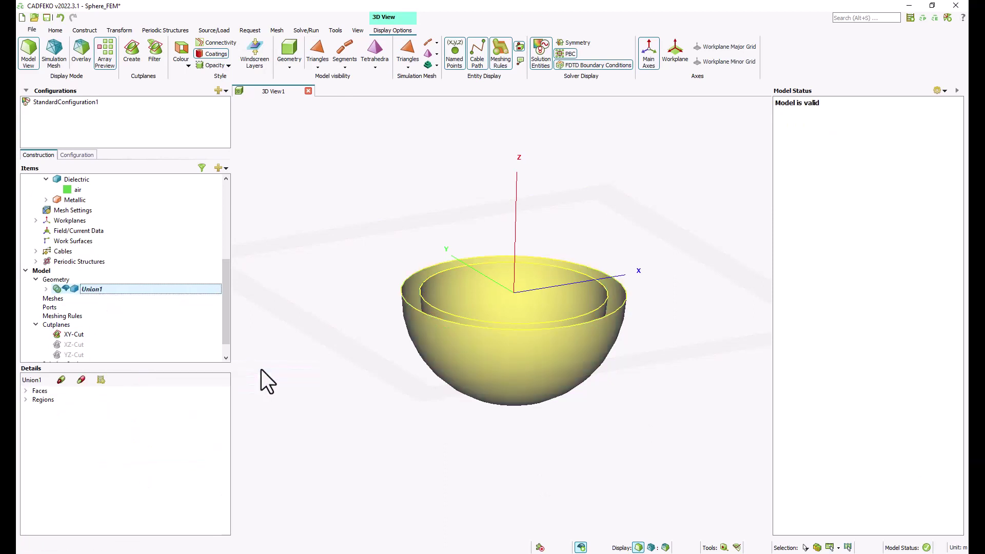
# Step: Set the solution method of the union's inner region, Region1_1, to Finite Element Method (FEM)
pyautogui.click(26, 399)
pyautogui.click(70, 409)
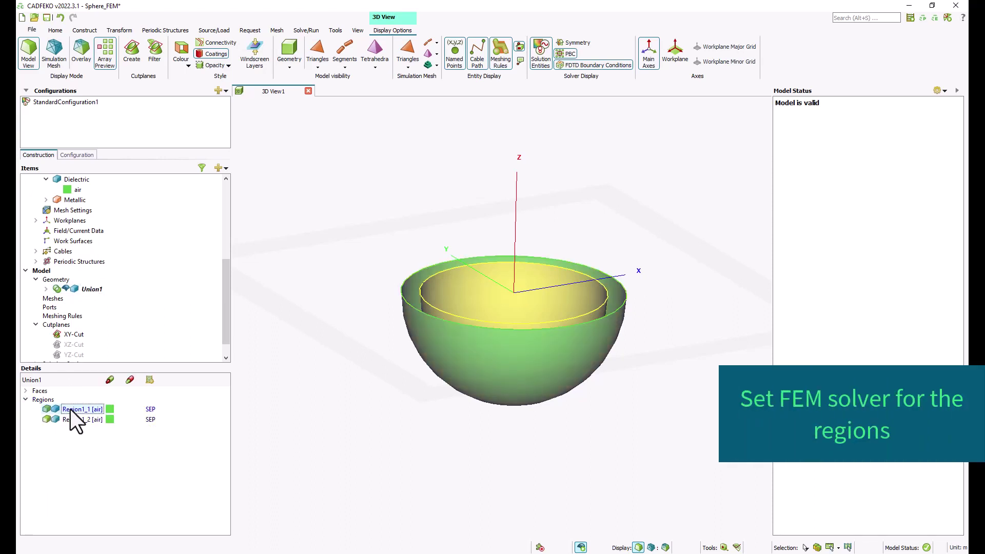
pyautogui.rightClick(70, 409)
pyautogui.click(104, 404)
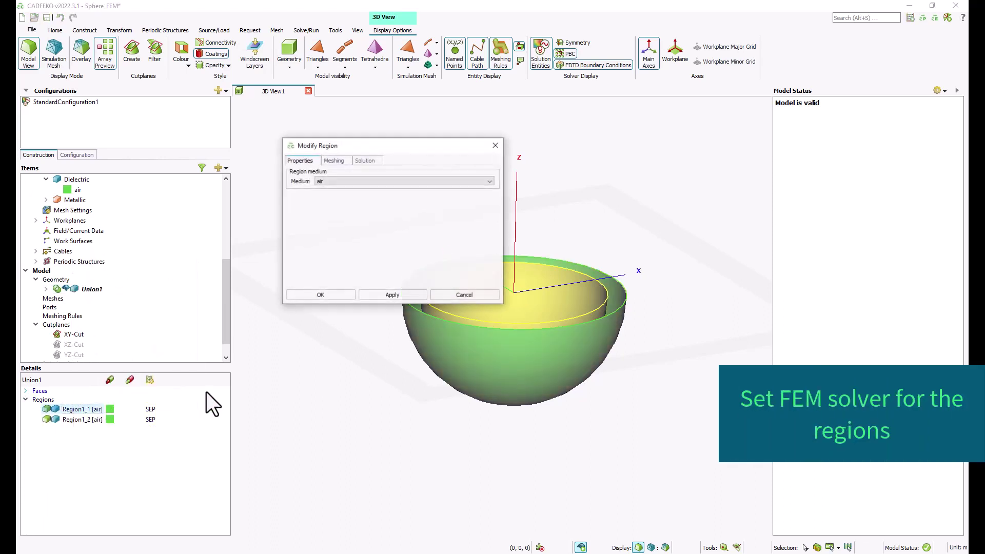
pyautogui.click(346, 161)
pyautogui.click(372, 160)
pyautogui.click(341, 175)
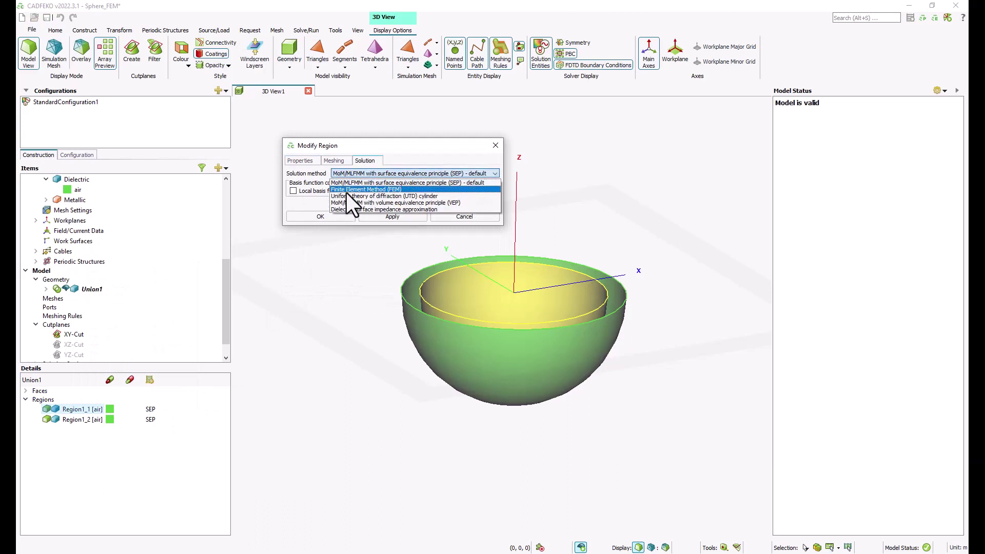
pyautogui.click(346, 192)
pyautogui.click(336, 216)
# Step: Assign the Finite Element Method (FEM) solution to the union's other region, Region1_2
pyautogui.doubleClick(72, 420)
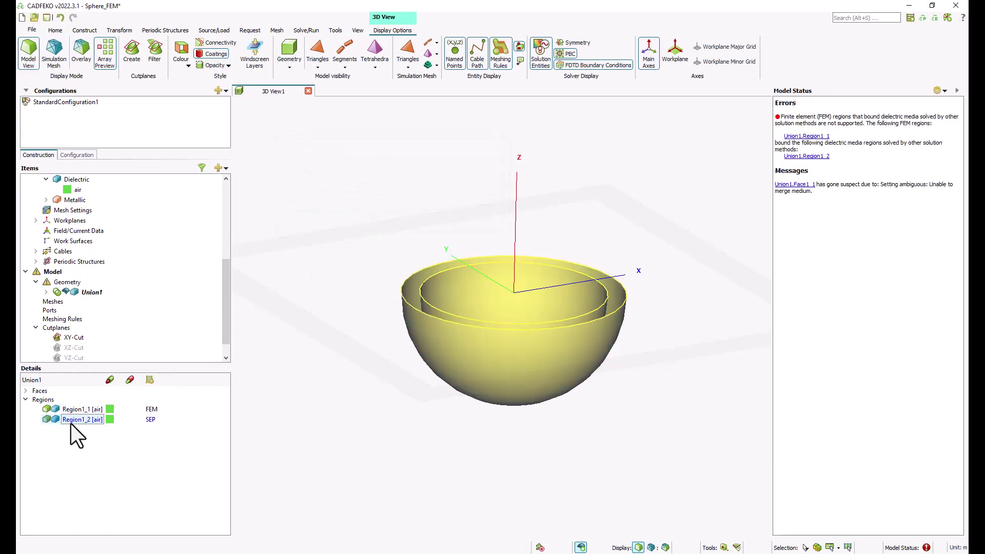
pyautogui.click(357, 163)
pyautogui.click(362, 174)
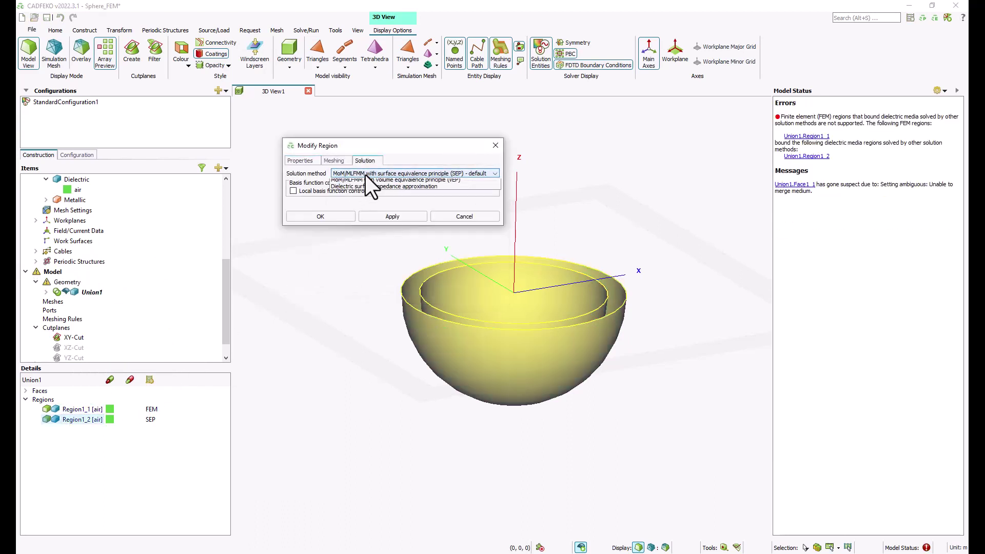
pyautogui.click(360, 188)
pyautogui.click(337, 217)
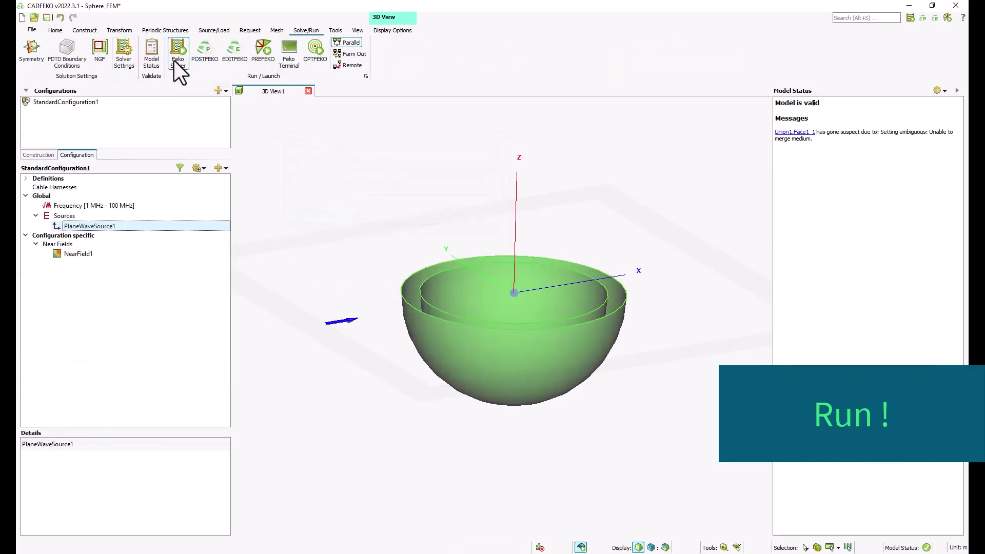
# Step: Save the Sphere_FEM model, run the Feko solver on it and close the finished run dialog
pyautogui.click(174, 61)
pyautogui.click(491, 289)
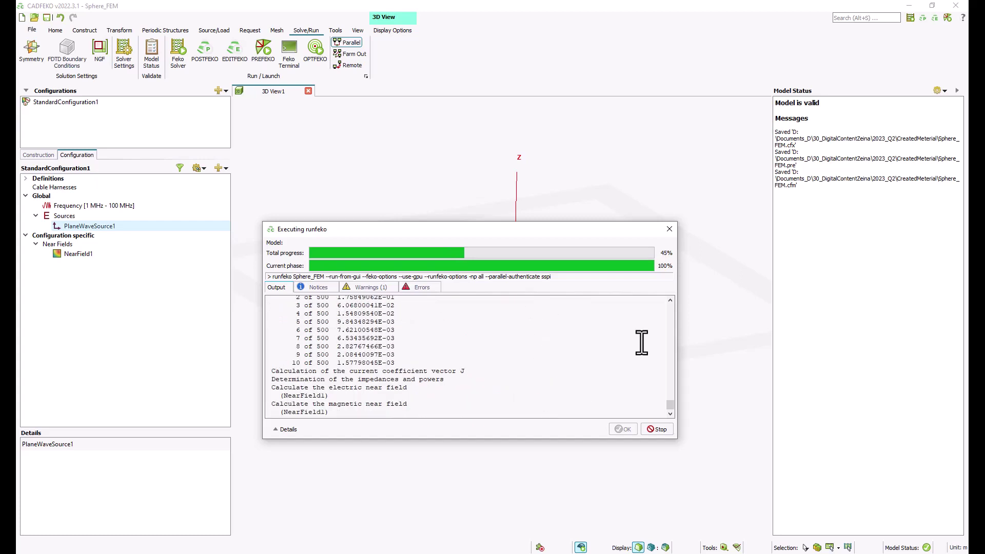
pyautogui.click(623, 429)
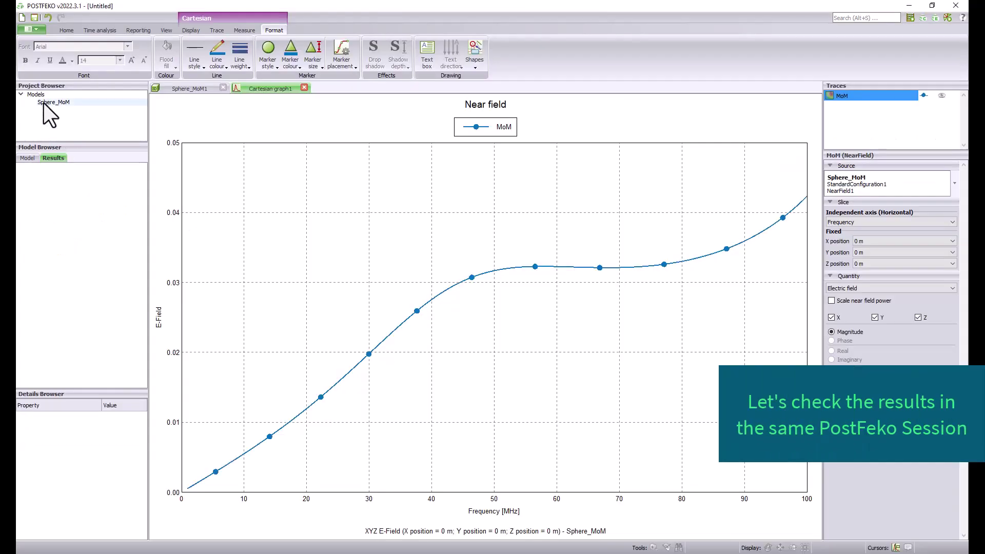
# Step: In the existing POSTFEKO session, add the Sphere_FEM model and add its NearField1 result to the Cartesian graph holding the MoM trace
pyautogui.click(44, 103)
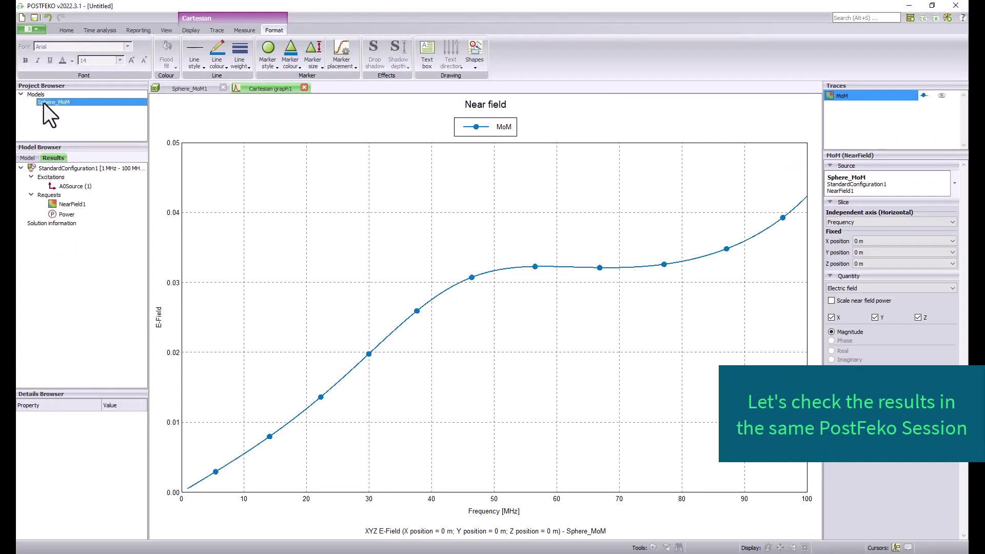
pyautogui.rightClick(76, 125)
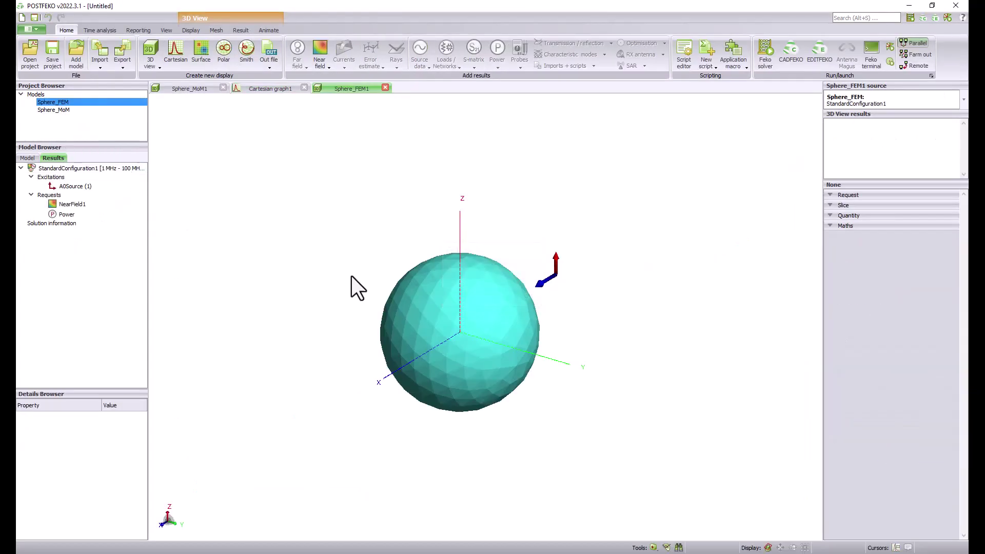
pyautogui.click(76, 204)
pyautogui.click(278, 87)
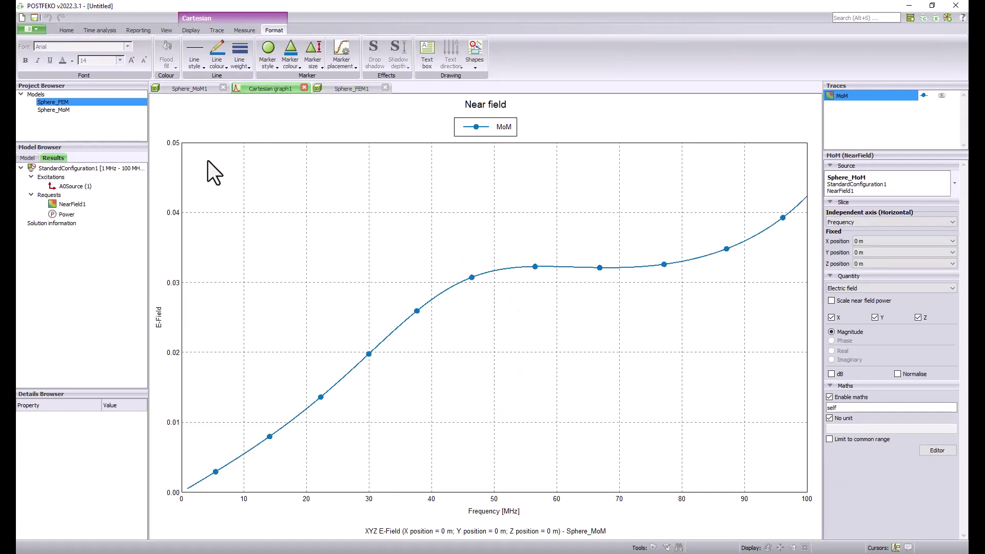
pyautogui.click(73, 205)
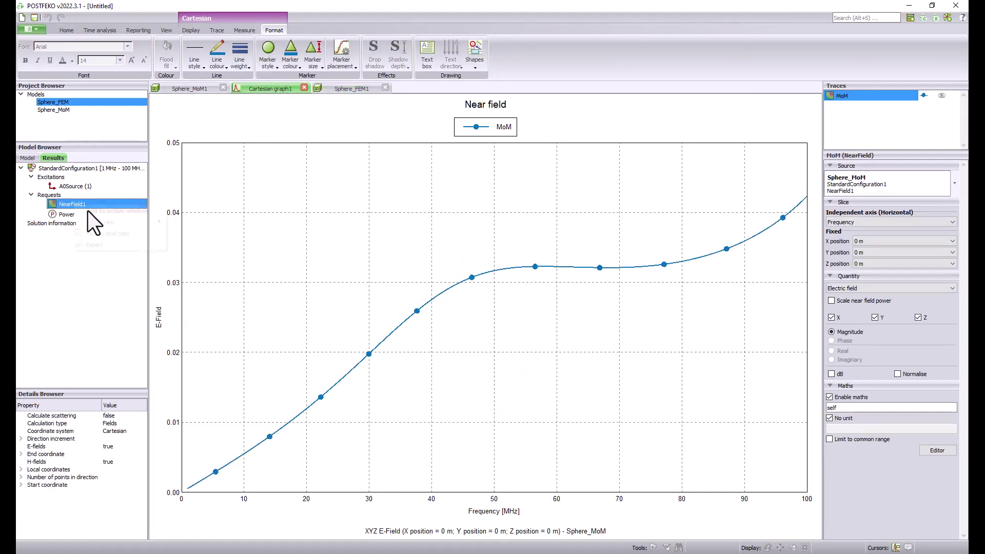
pyautogui.rightClick(73, 205)
pyautogui.click(93, 211)
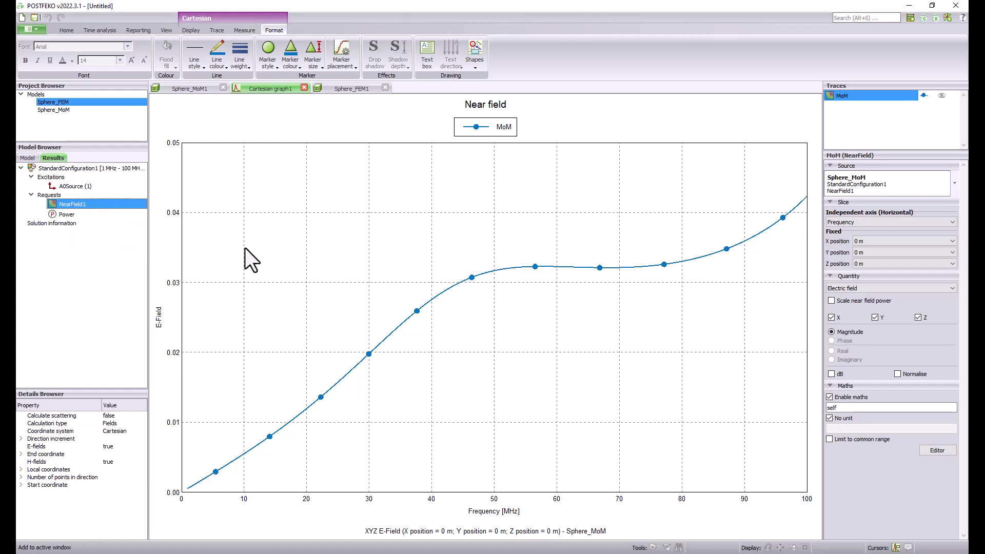